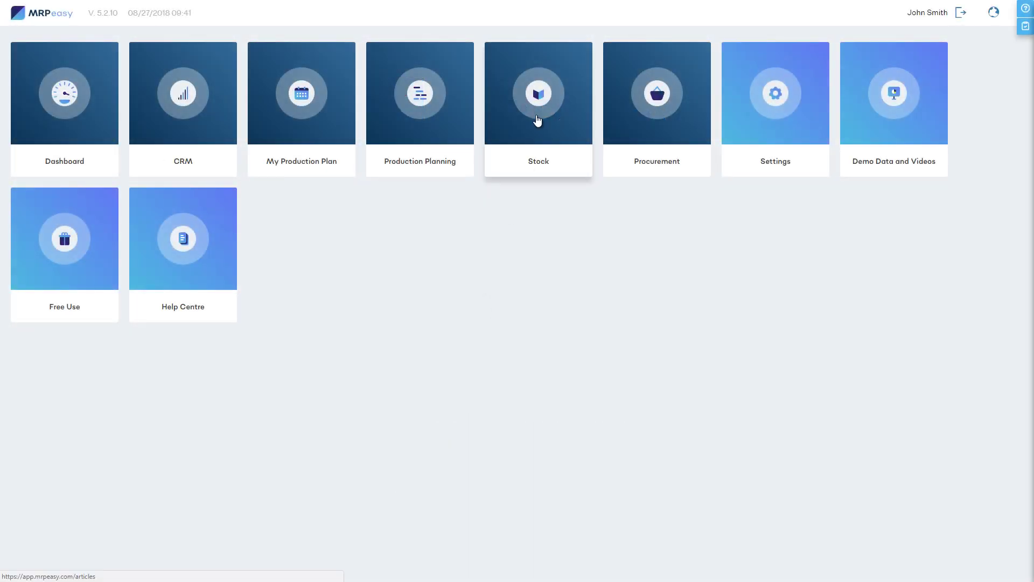
Step: Show a UoM column in the stock Items list, moved between Min. qty. and Cost
click(535, 115)
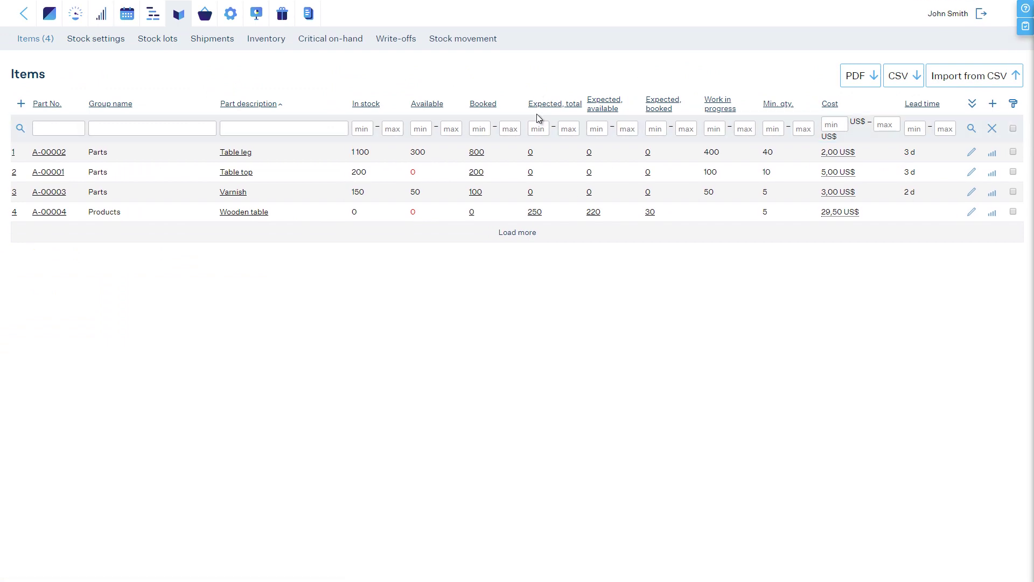
click(969, 107)
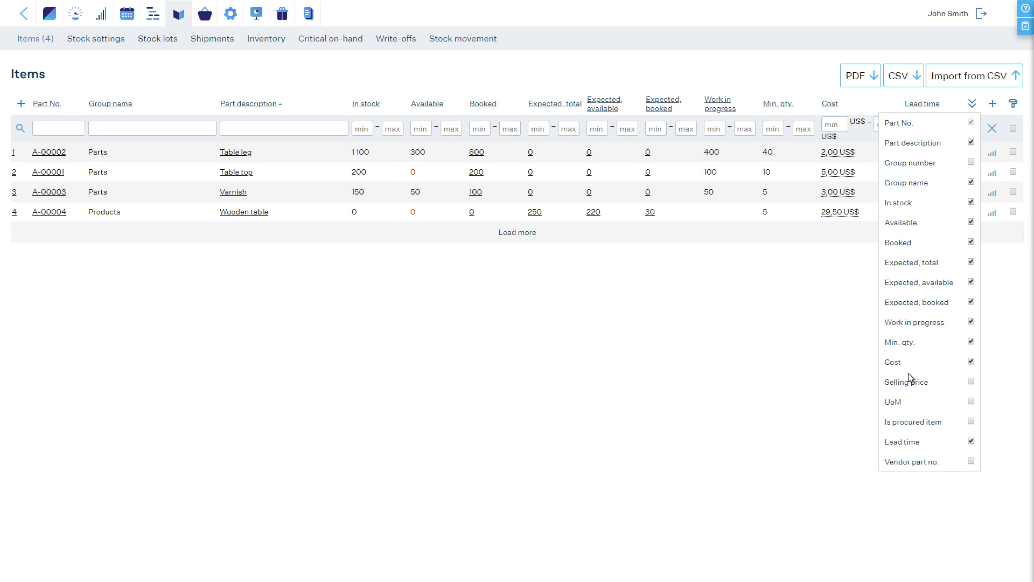
click(895, 402)
click(868, 395)
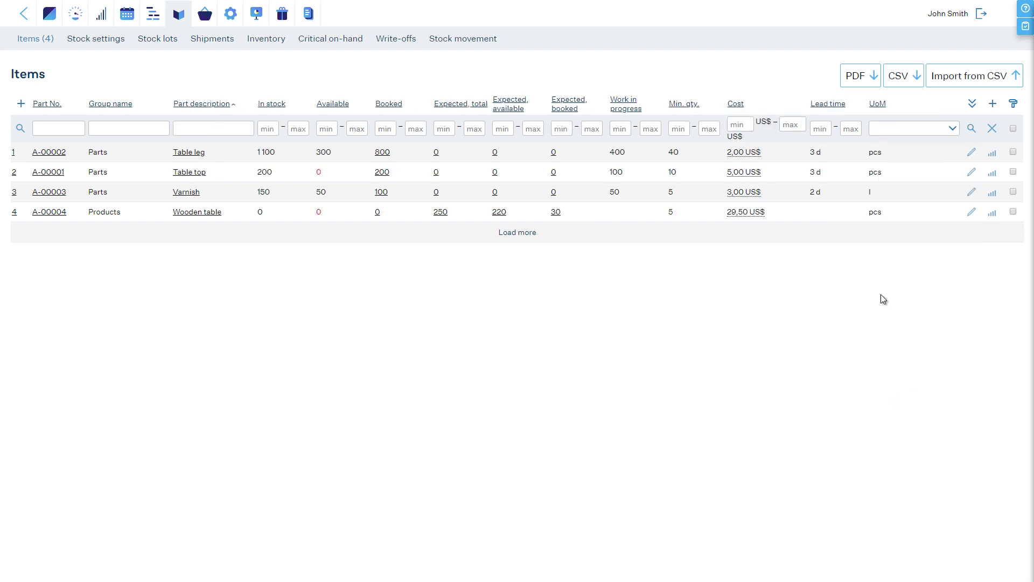
drag(880, 104, 732, 102)
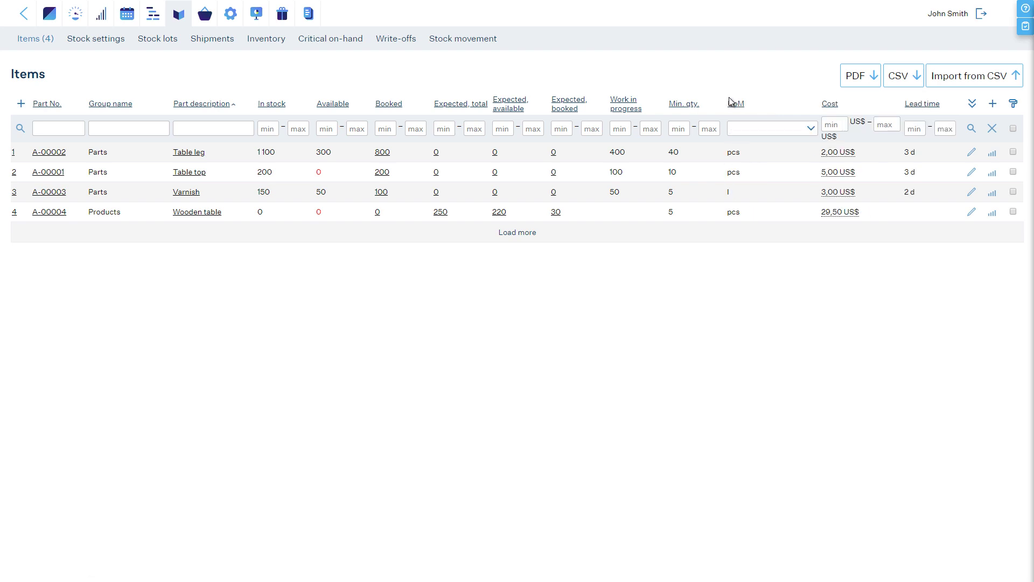
click(829, 152)
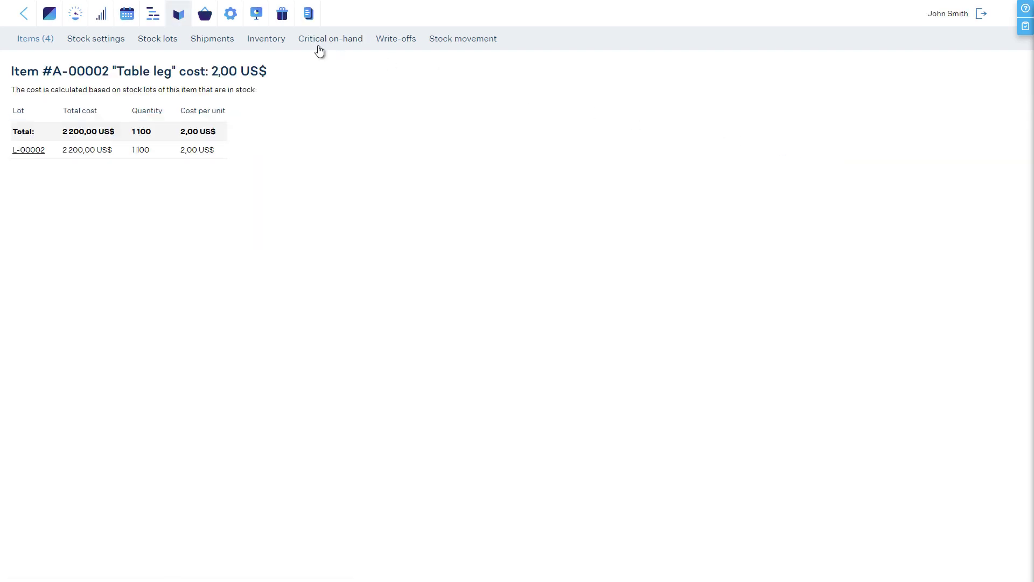
click(30, 14)
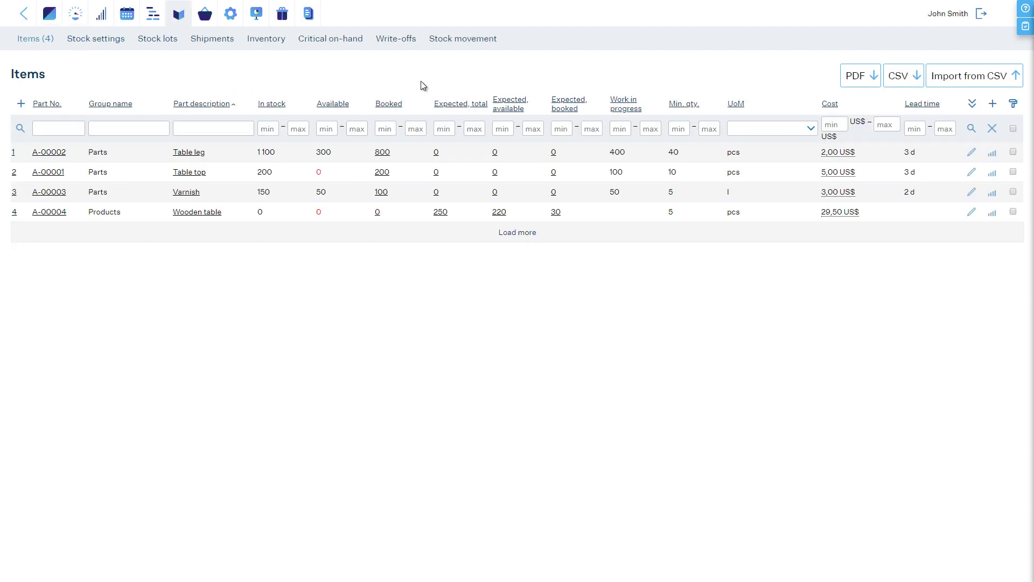
click(992, 155)
click(309, 99)
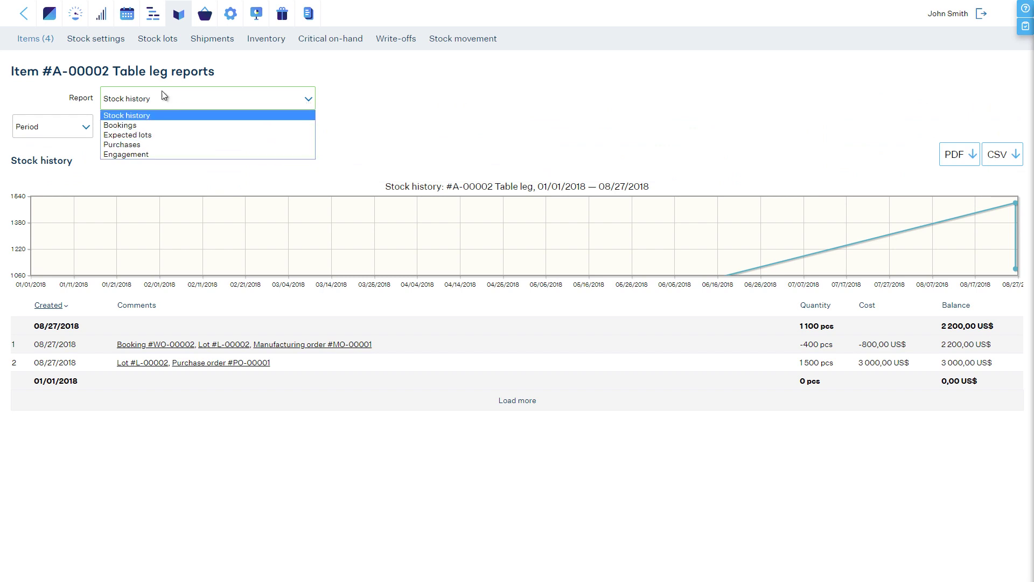
click(24, 16)
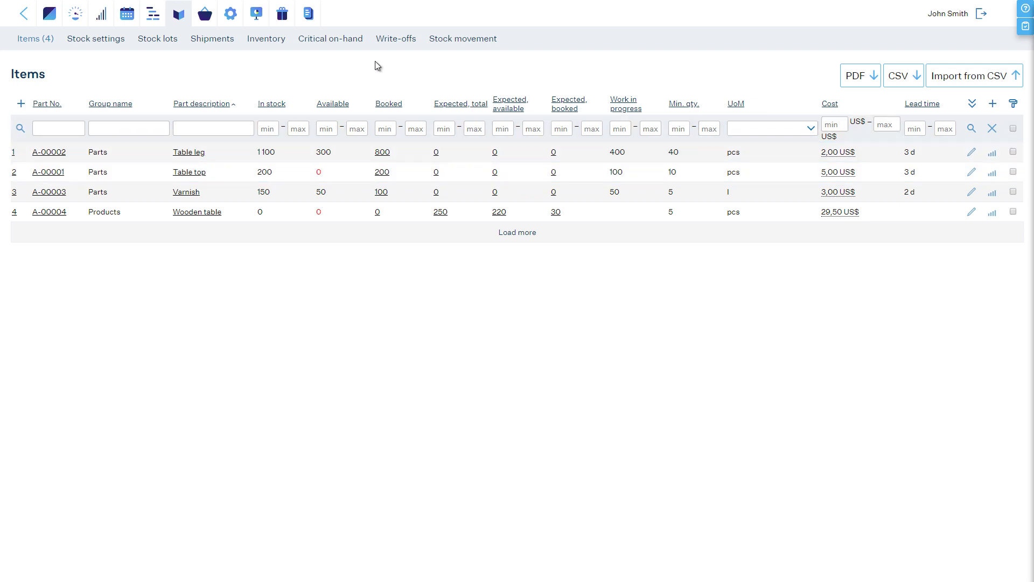
Step: Review the Critical on-hand items, including Table top, then open the Purchase orders list
click(343, 49)
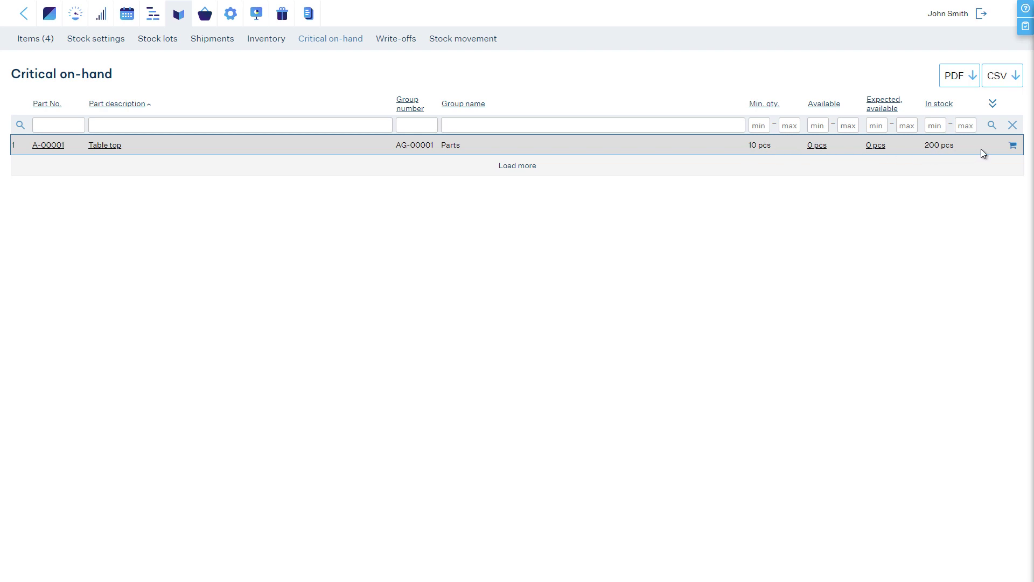
click(1007, 146)
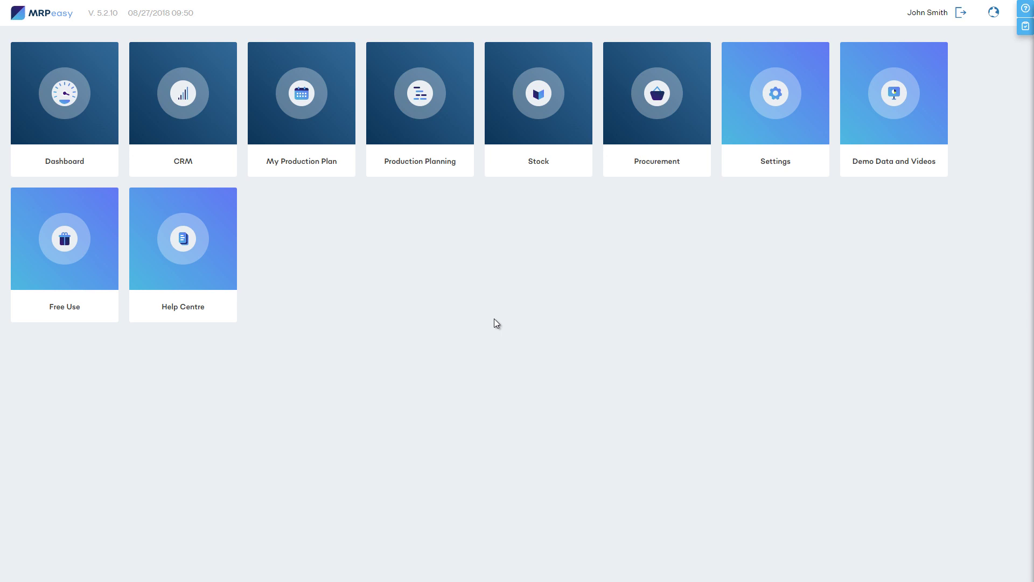
click(668, 113)
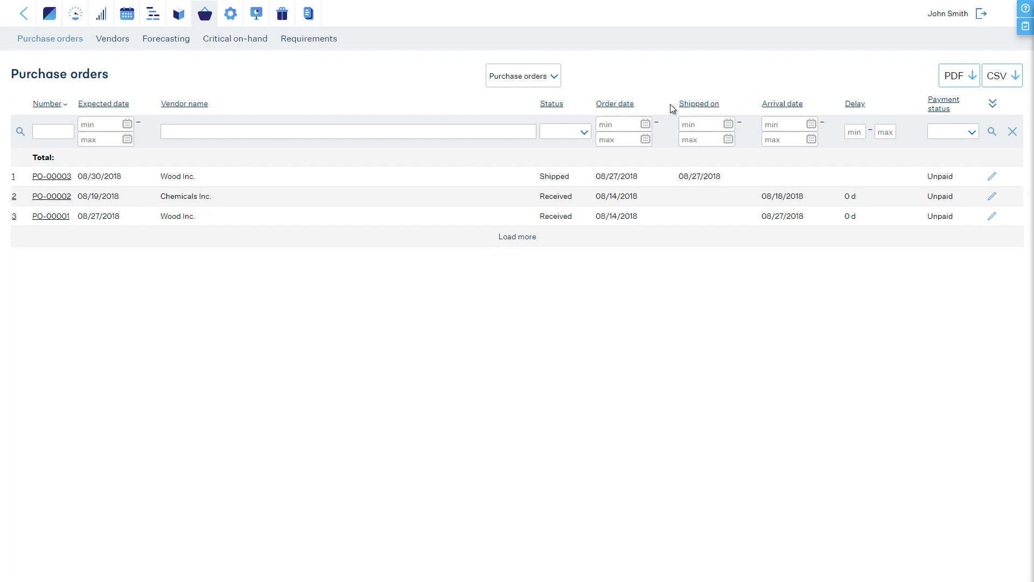
Step: Open PO-00003 with 100 Table tops and 25 Table legs, discarding an unsaved arrival date
click(56, 184)
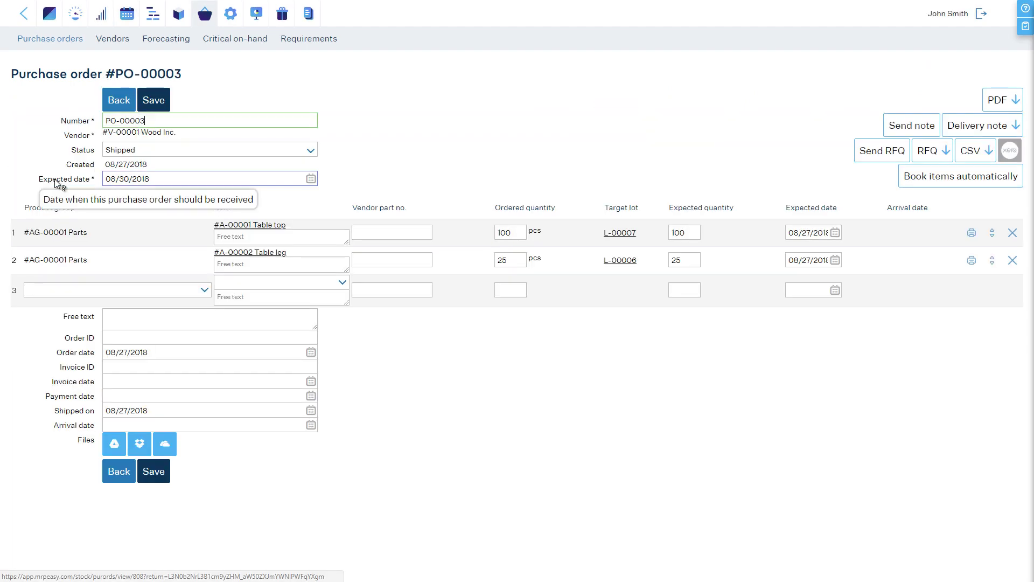
click(510, 235)
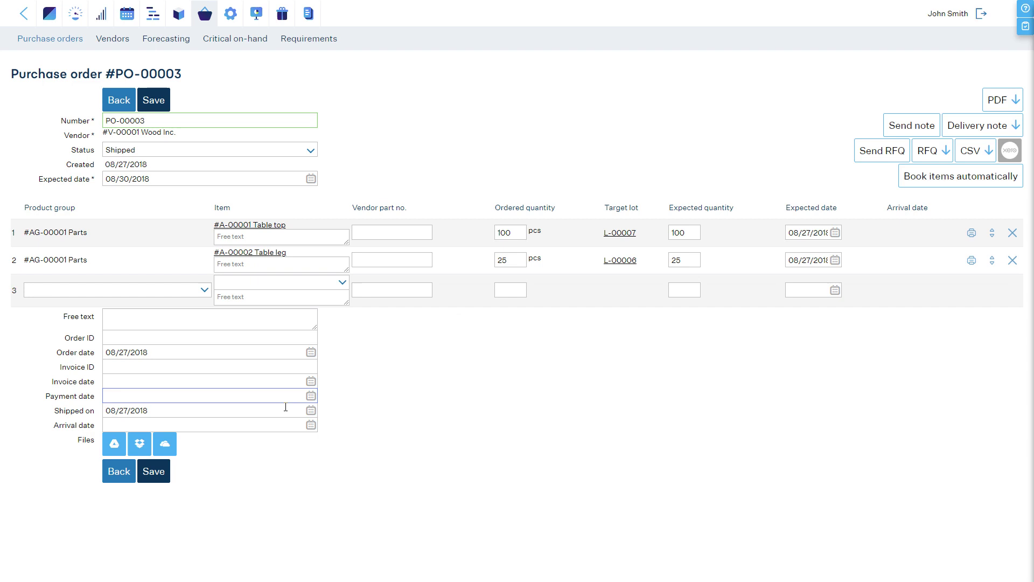
click(261, 425)
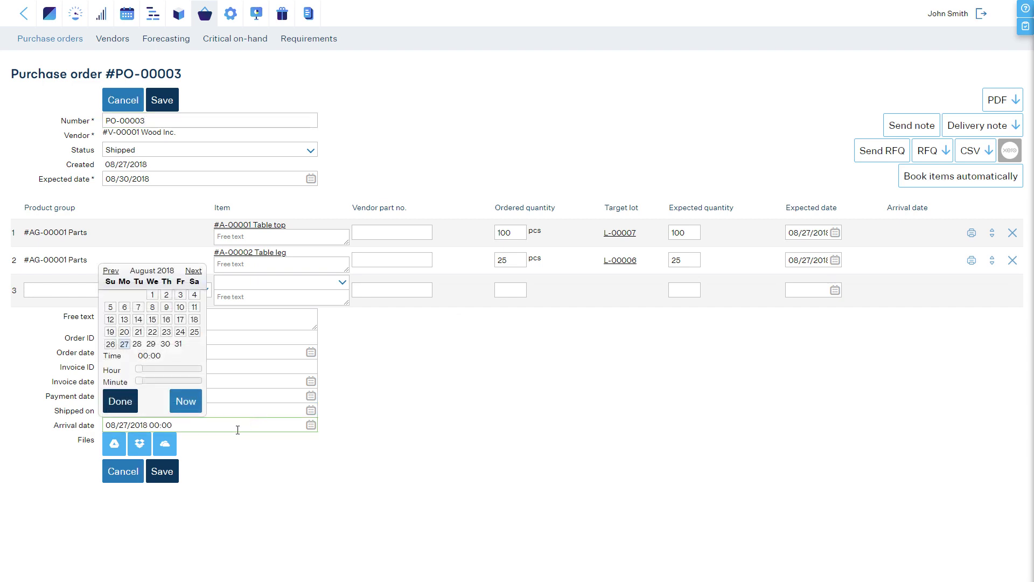
click(167, 474)
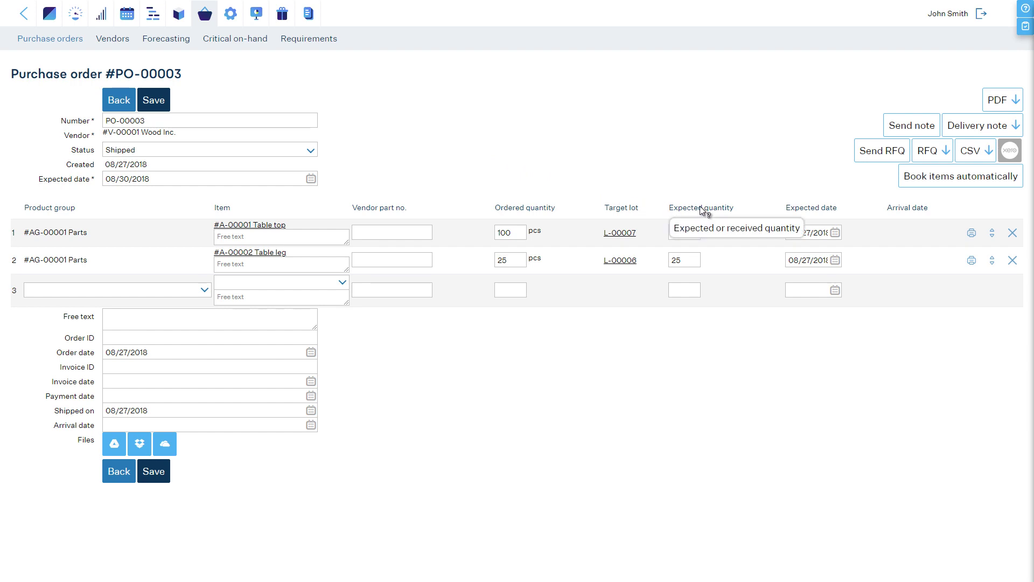
Step: Receive 50 Table tops on PO-00003 with today's arrival date, leaving 50 still expected
click(691, 230)
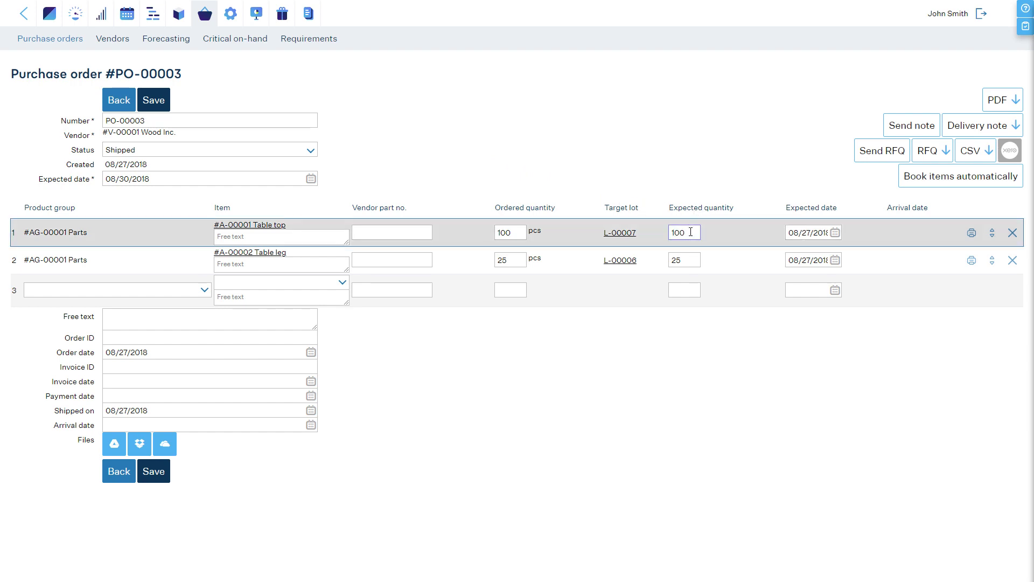
click(690, 231)
click(518, 233)
drag(698, 233, 665, 260)
text(50)
text(0)
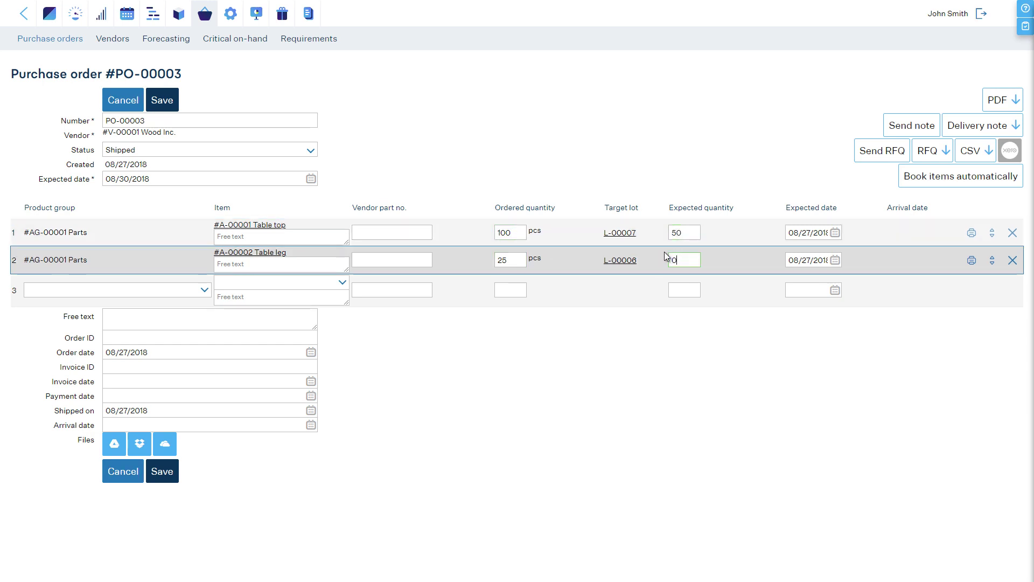
click(269, 425)
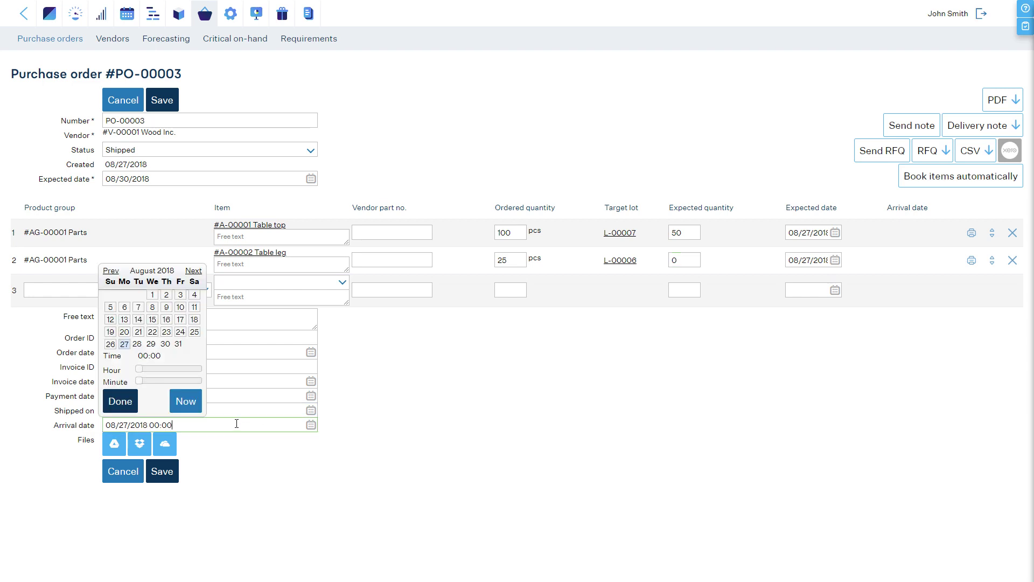
click(171, 464)
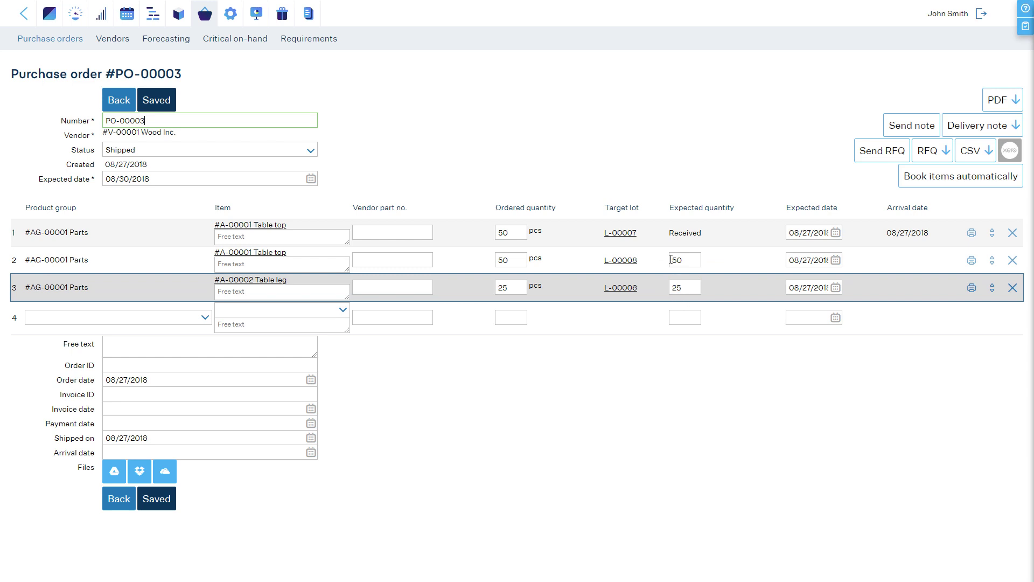
Step: Change lot L-00007's status to Planned, save it, and go back to PO-00003
click(624, 233)
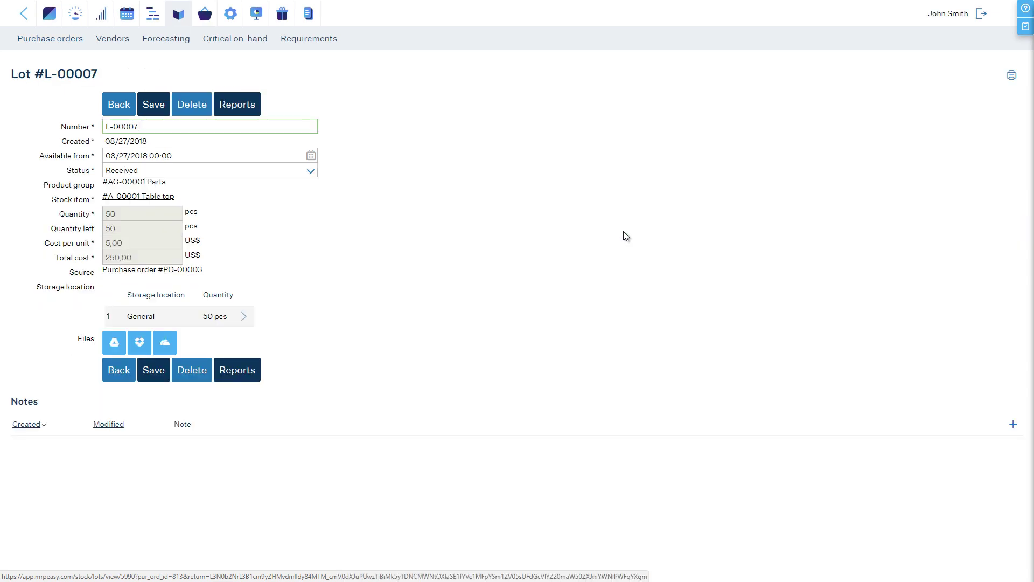
click(316, 176)
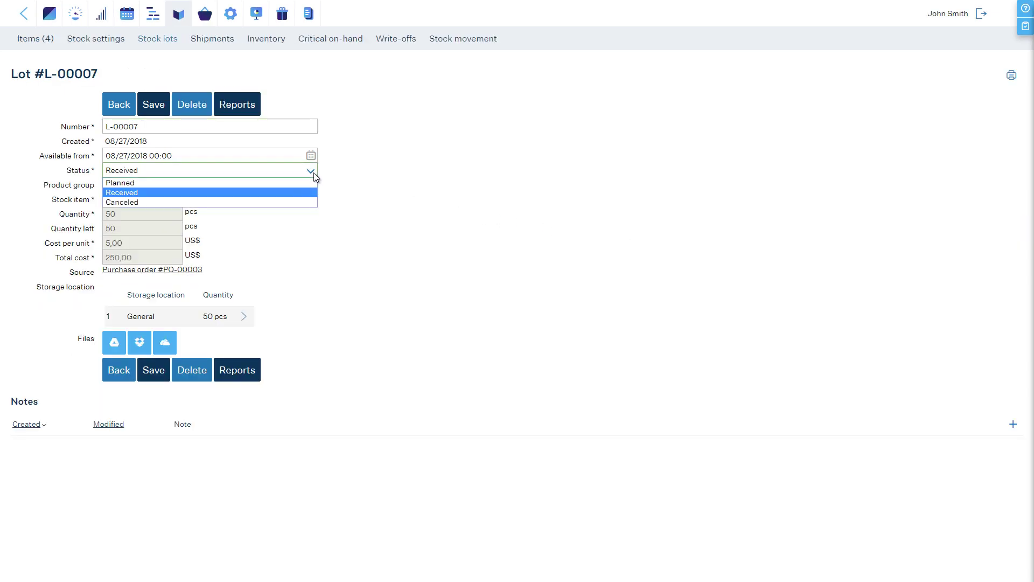
click(300, 181)
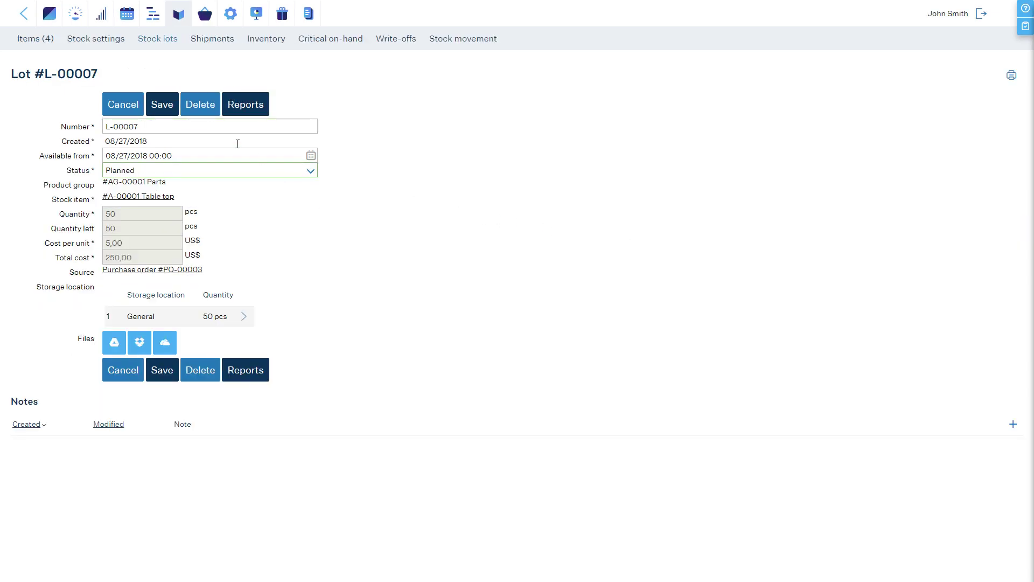
click(163, 109)
click(134, 113)
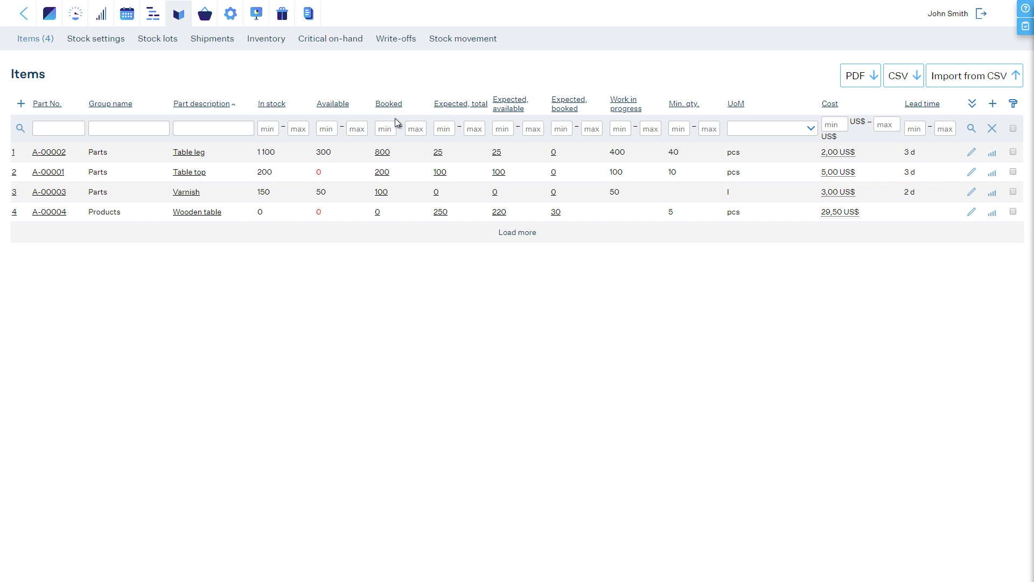
Step: Check what Table leg's 800 booked pieces are reserved for, then return to Items
click(383, 153)
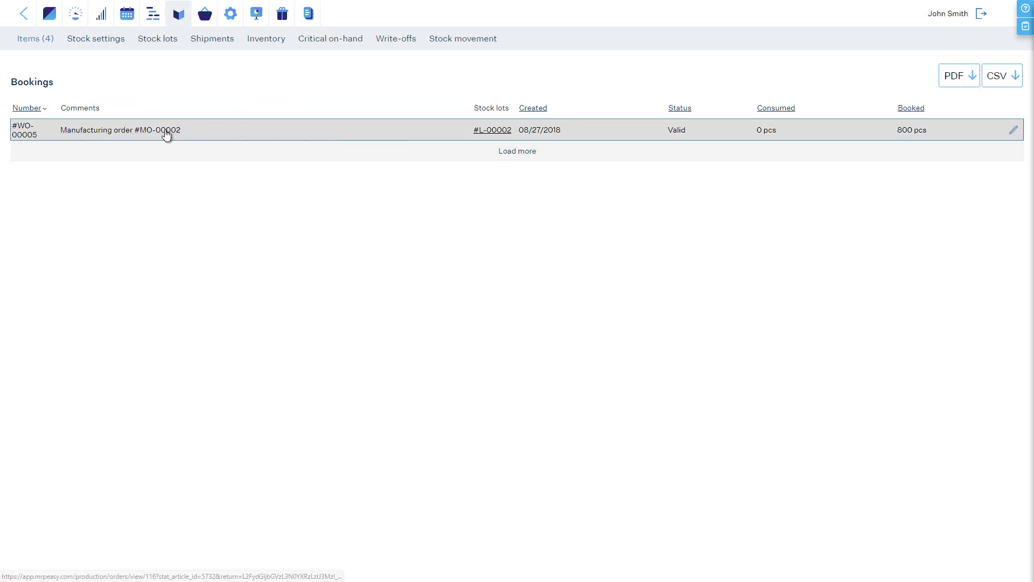
click(23, 16)
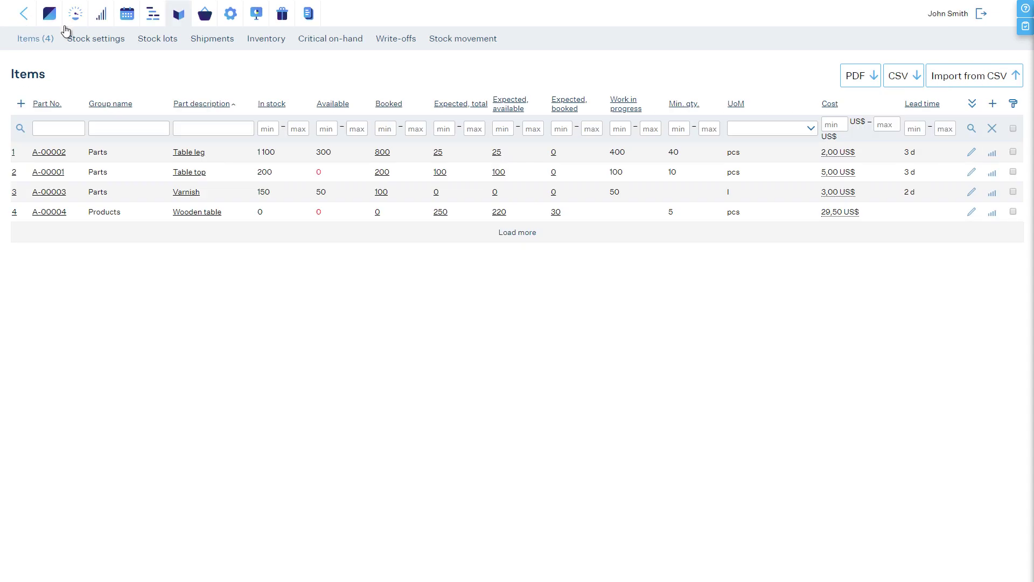
click(440, 215)
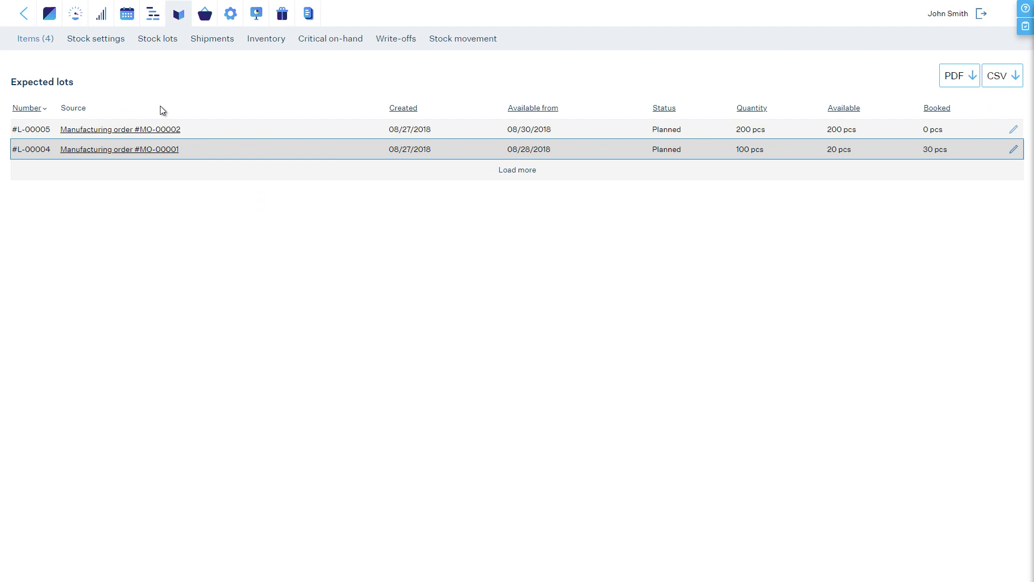
click(24, 18)
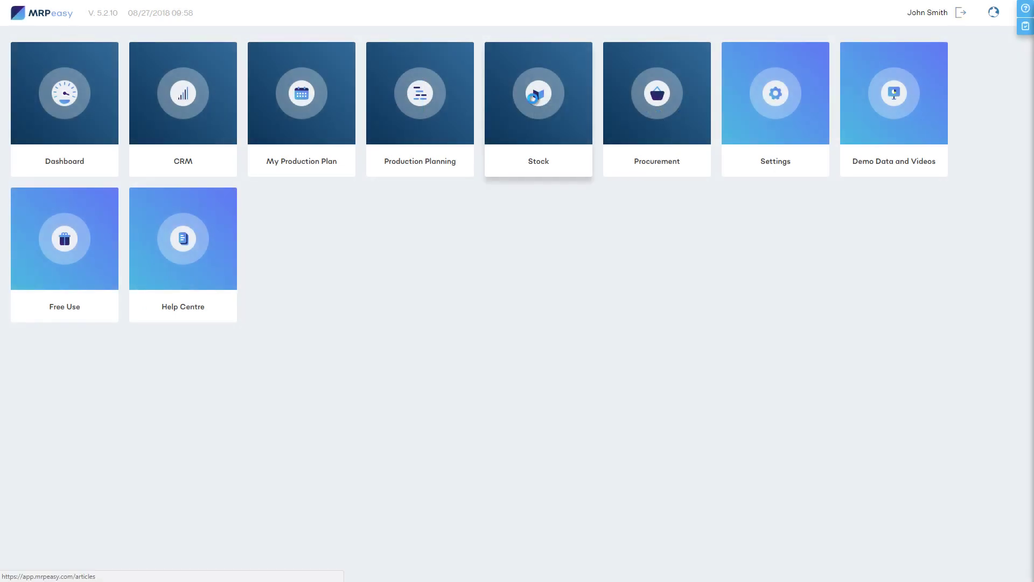
Step: Start a new shipment with a delivery date and two Furniture Alley Ltd Wooden table orders
click(533, 99)
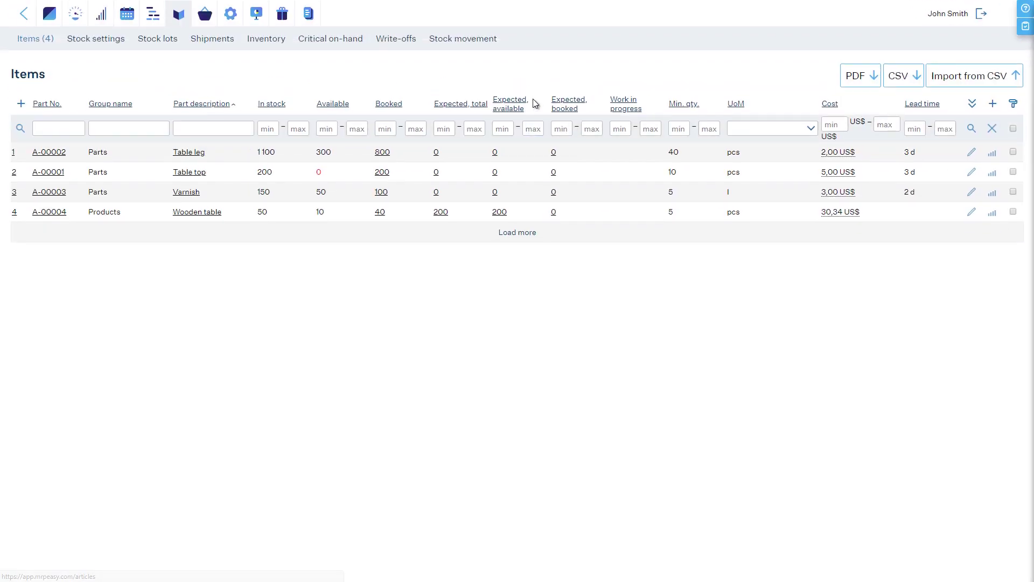
click(215, 41)
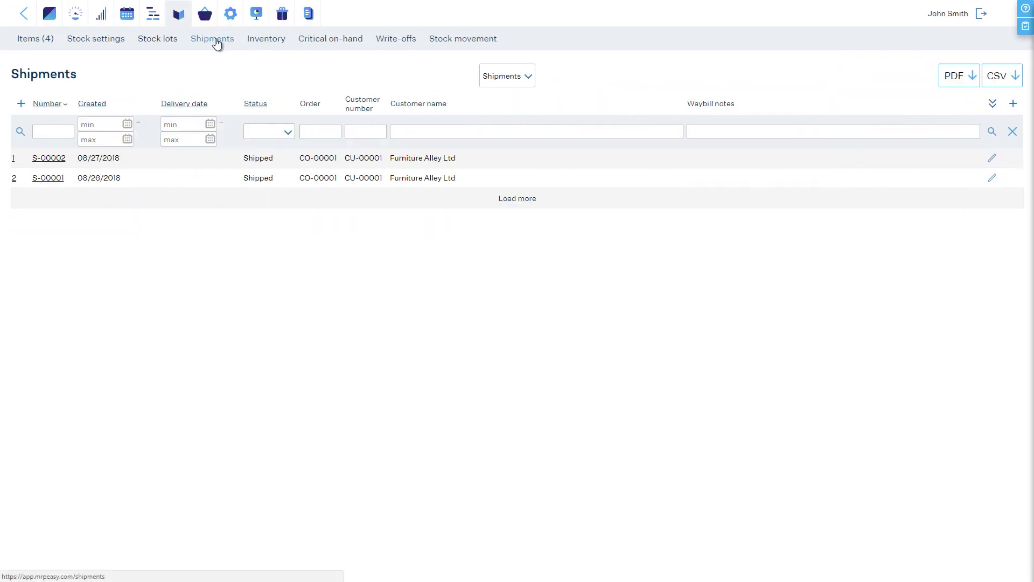
click(21, 102)
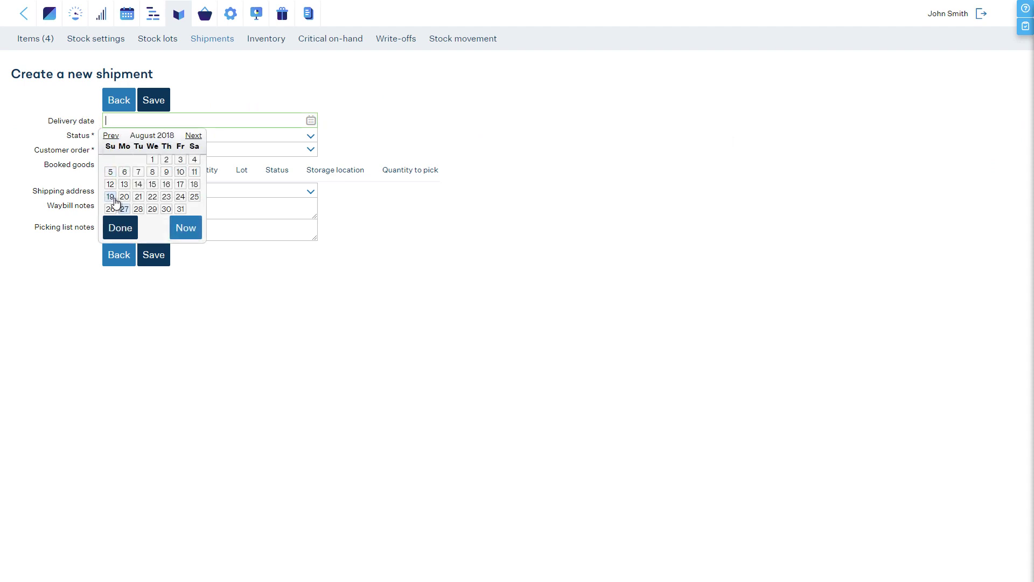
click(123, 209)
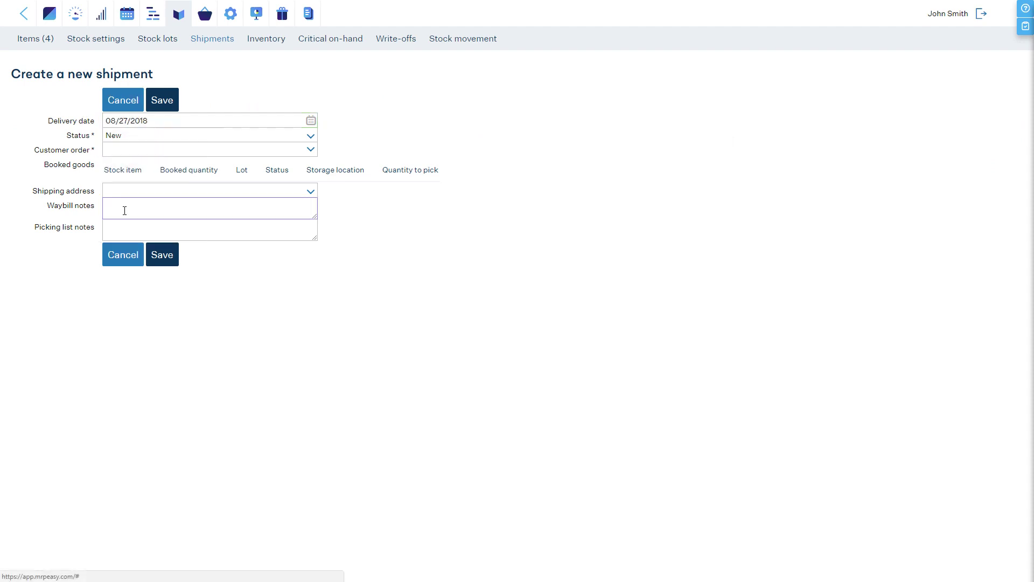
click(311, 150)
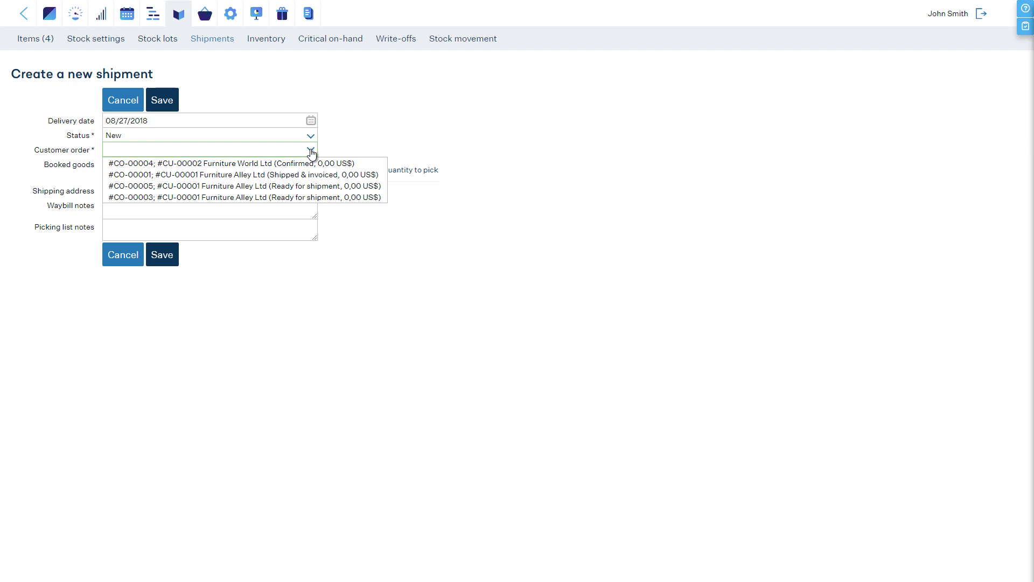
click(326, 186)
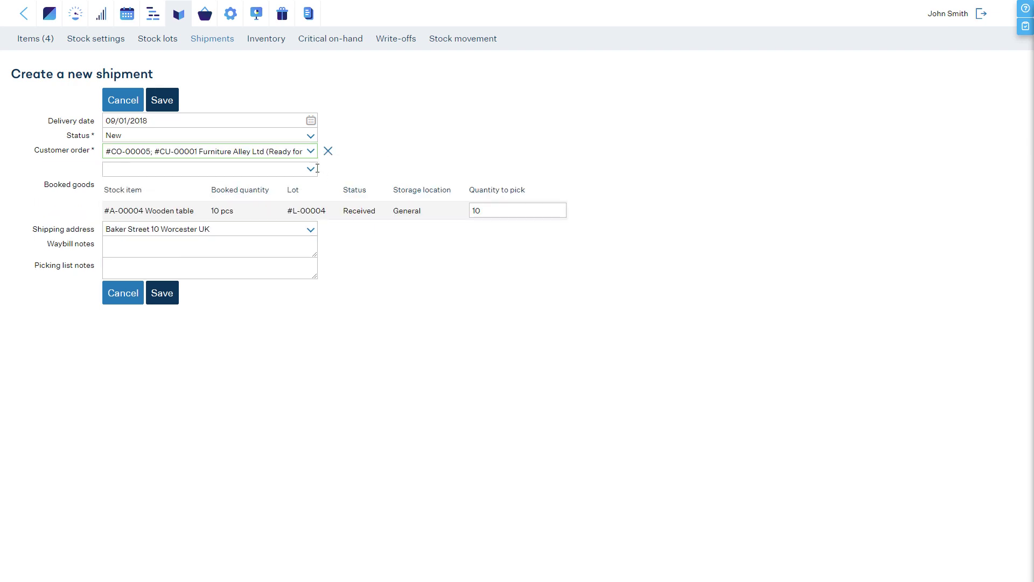
click(316, 169)
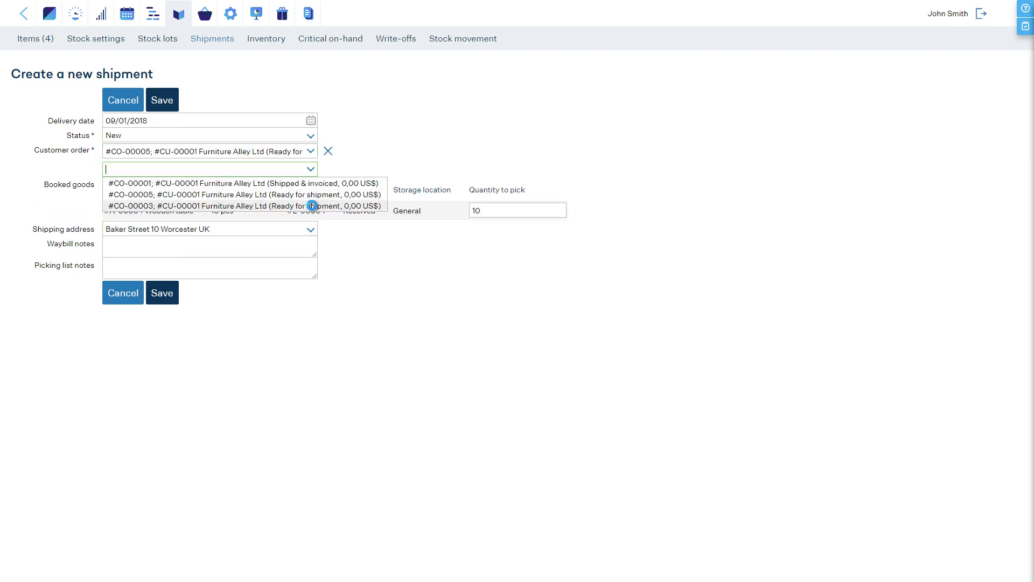
click(312, 206)
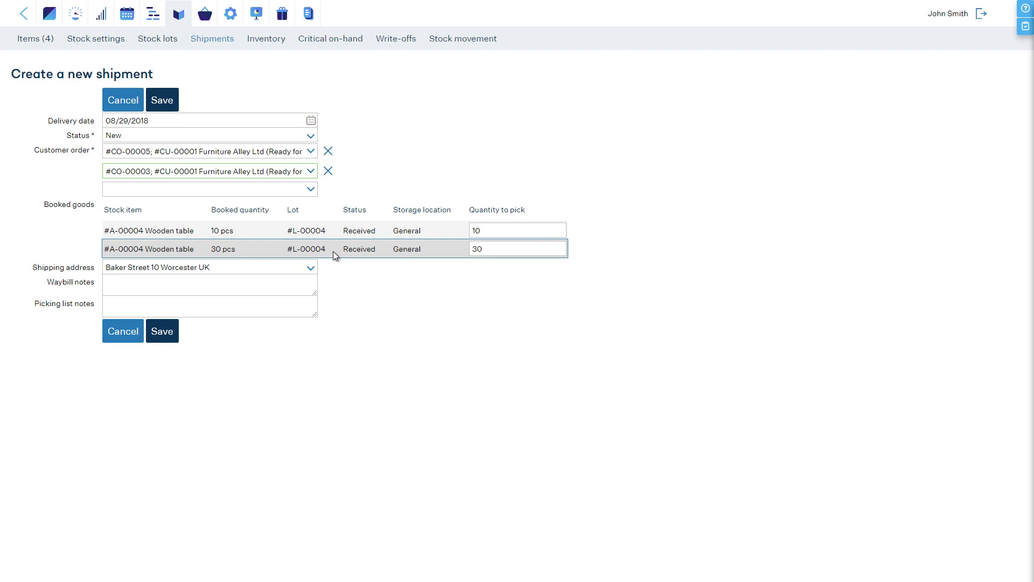
Step: Add the waybill note 'Typed notes' and save the shipment
click(300, 285)
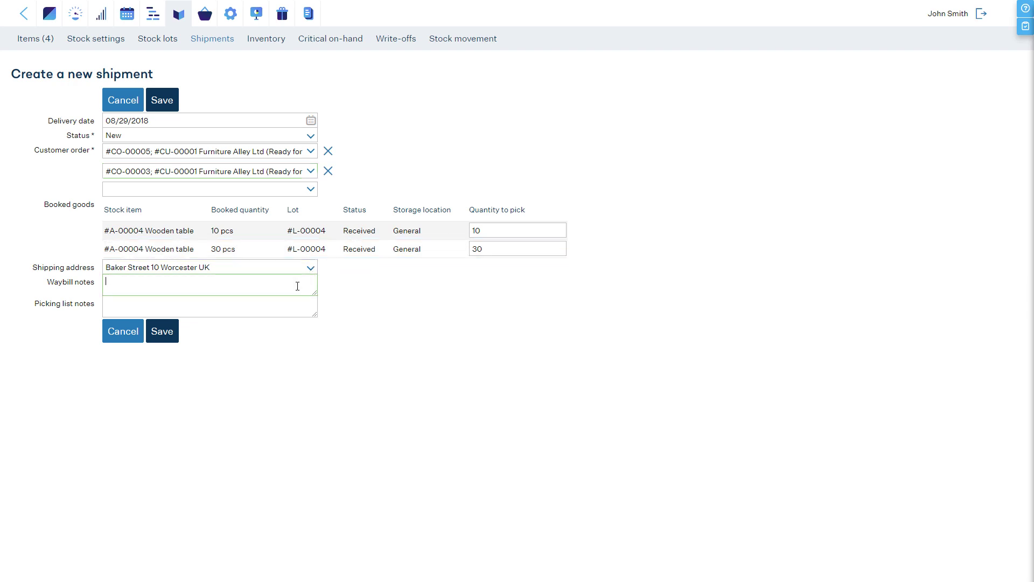
text(Typed notes)
click(162, 100)
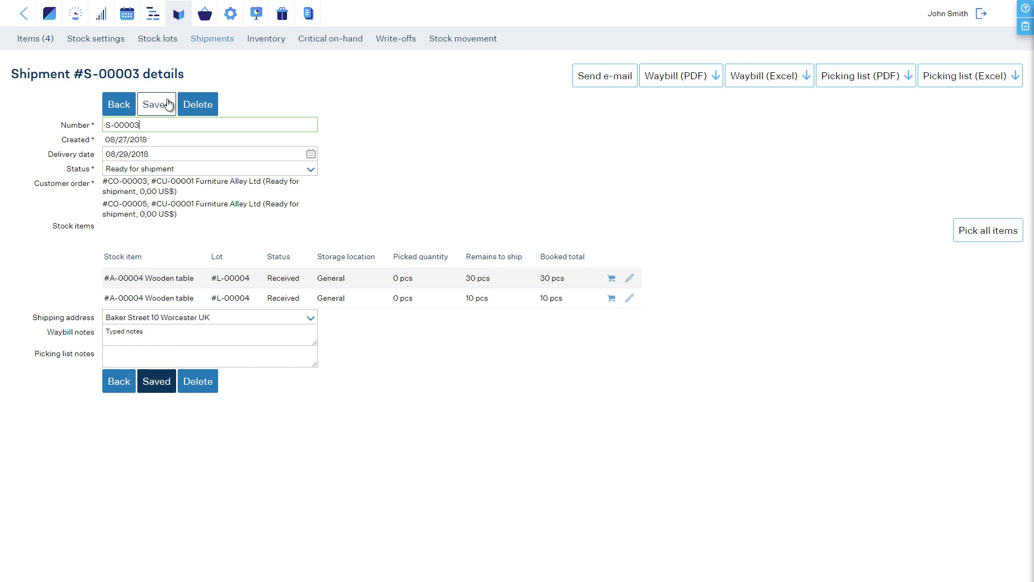
click(671, 80)
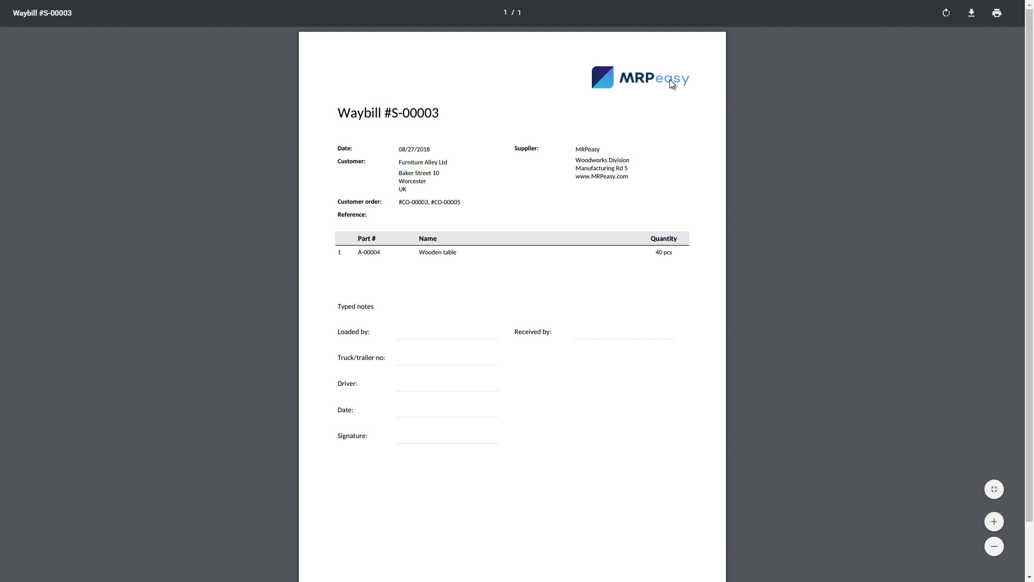
key(ctrl+w)
click(860, 75)
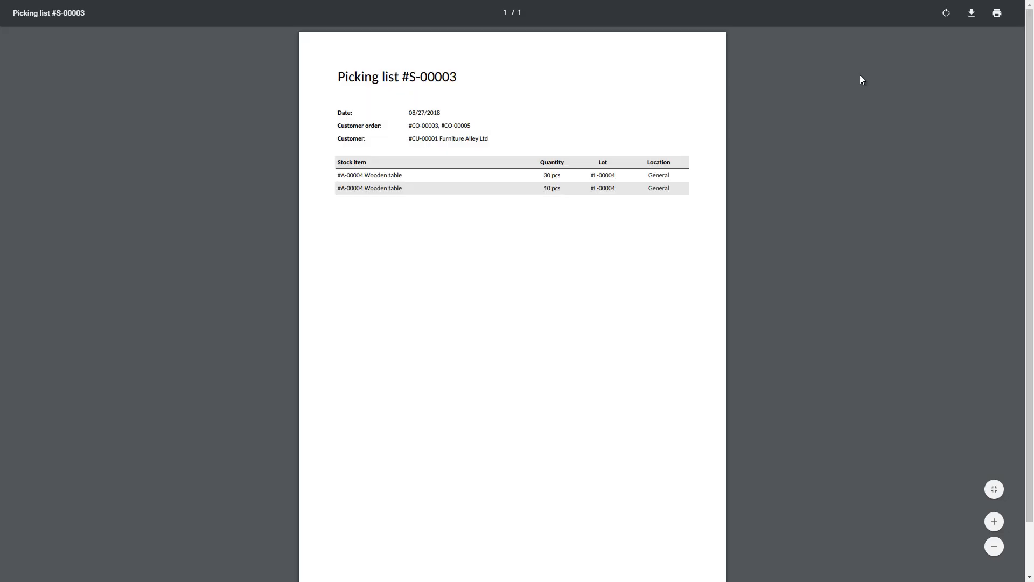
key(ctrl+w)
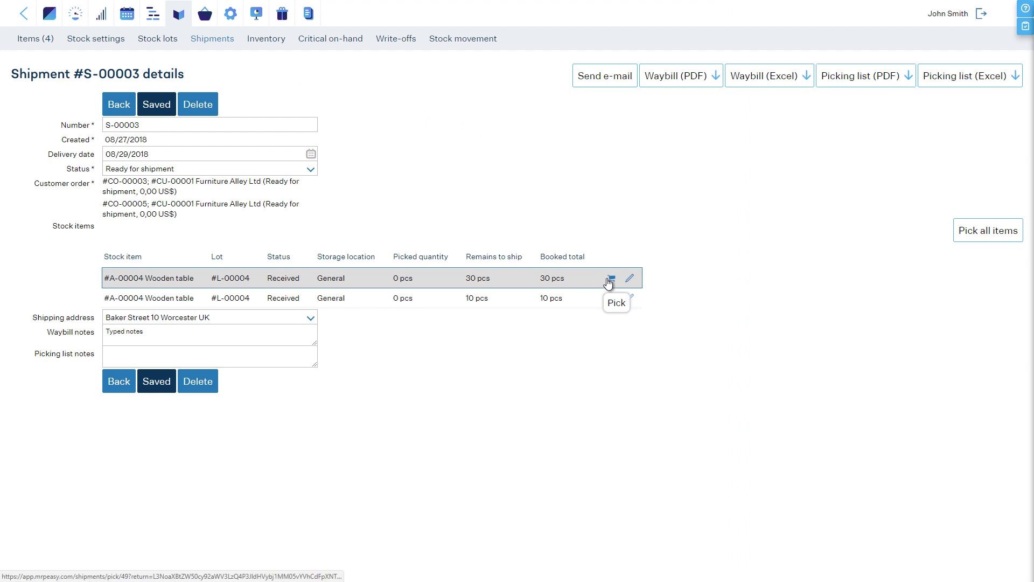
Step: Pick all items on shipment S-00003 (30 and 10 pcs) and confirm
click(1013, 232)
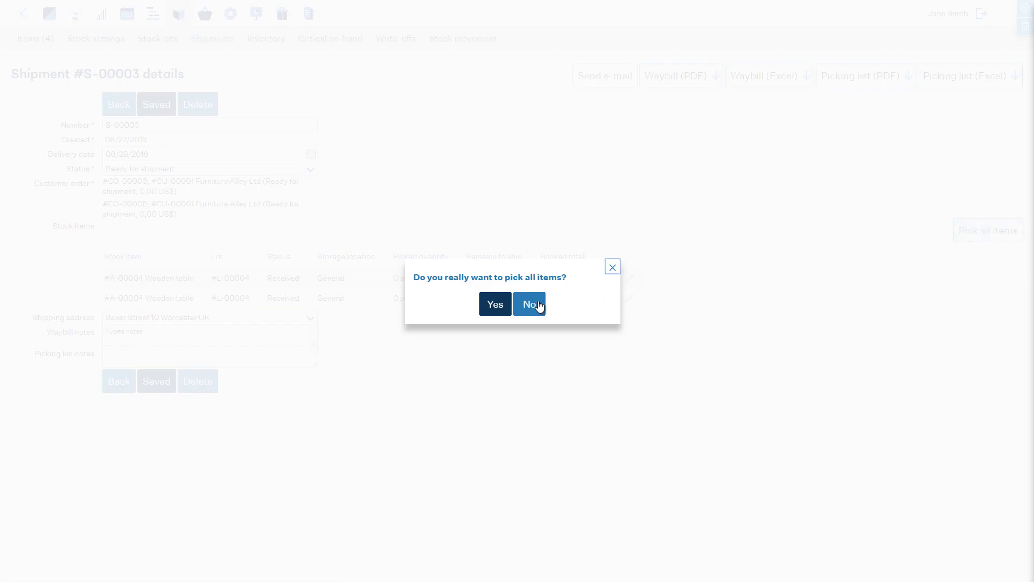
click(496, 304)
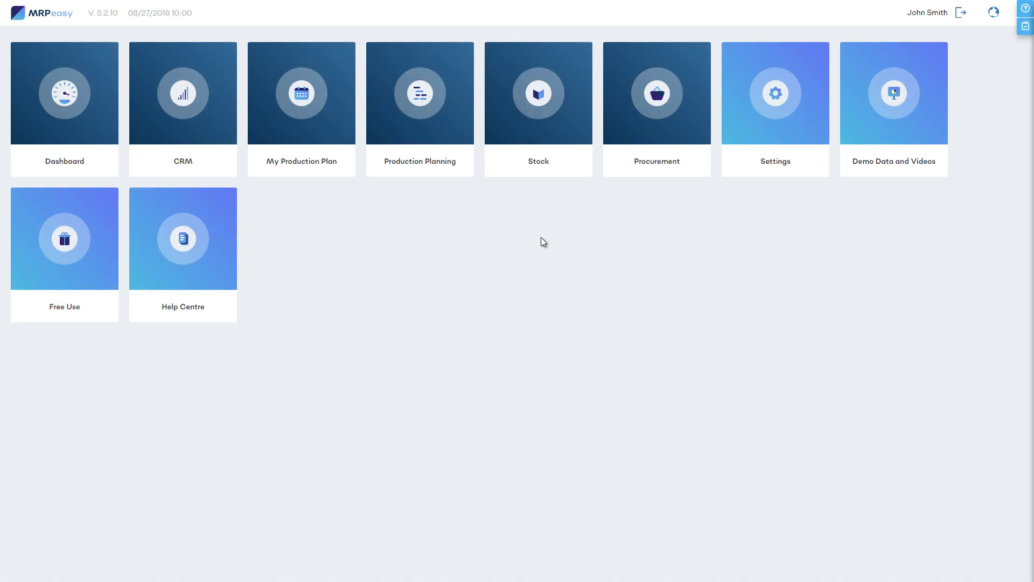
Step: Recount Table leg in Stock > Inventory, entering 100 first, then correcting it to 500 pcs
click(551, 95)
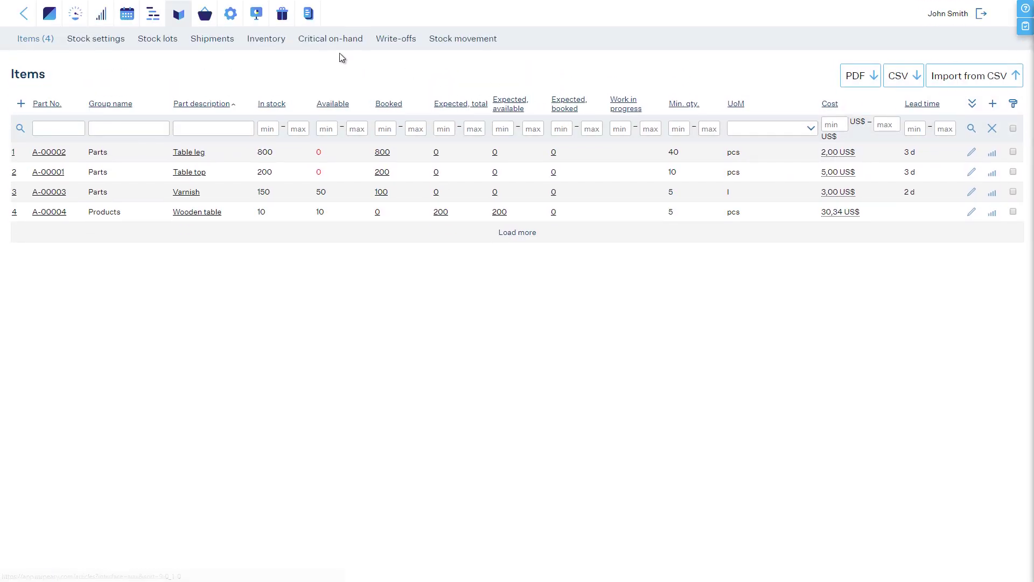
click(272, 41)
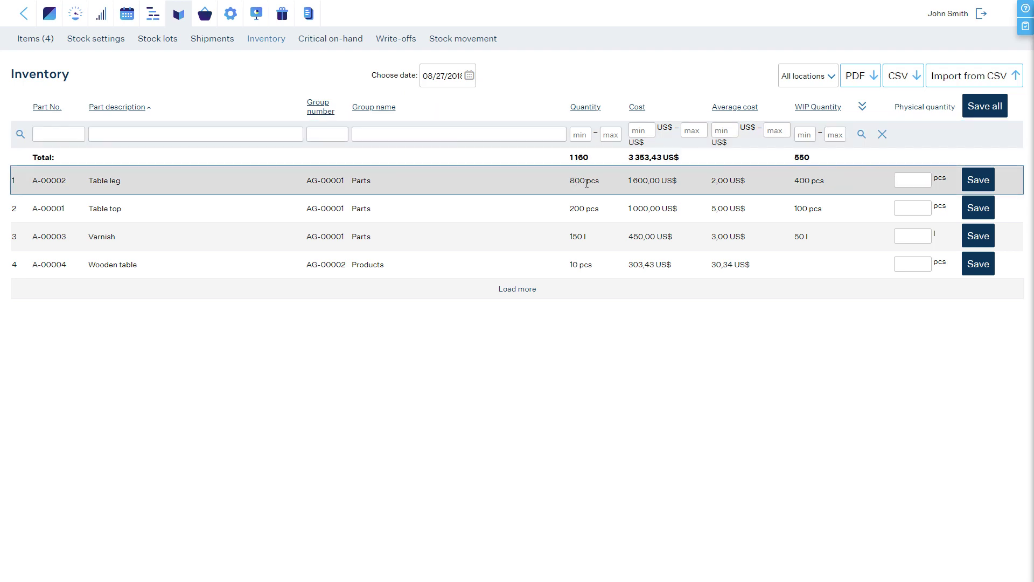
click(906, 179)
text(1000)
click(977, 183)
click(908, 179)
text(500)
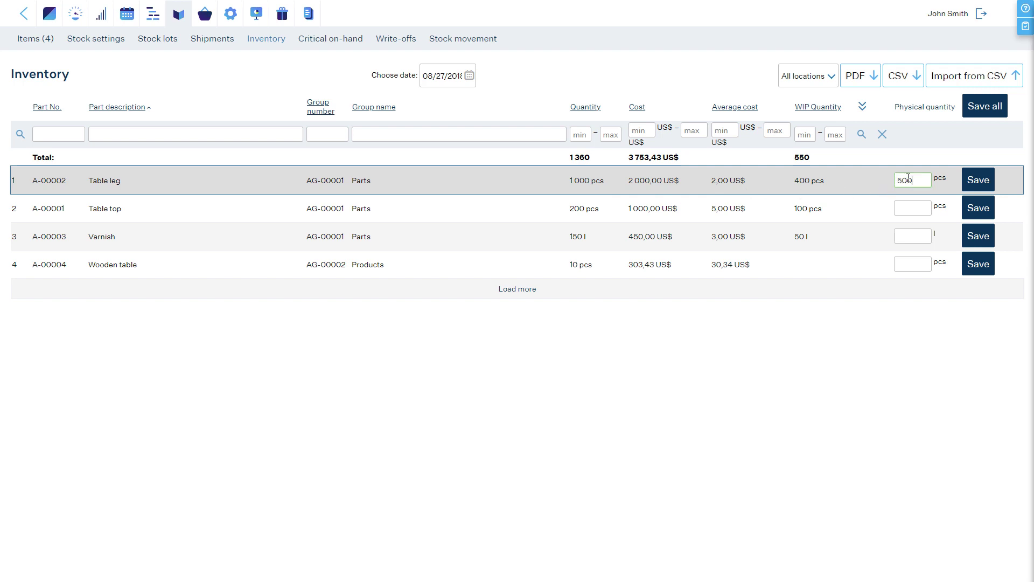
click(980, 179)
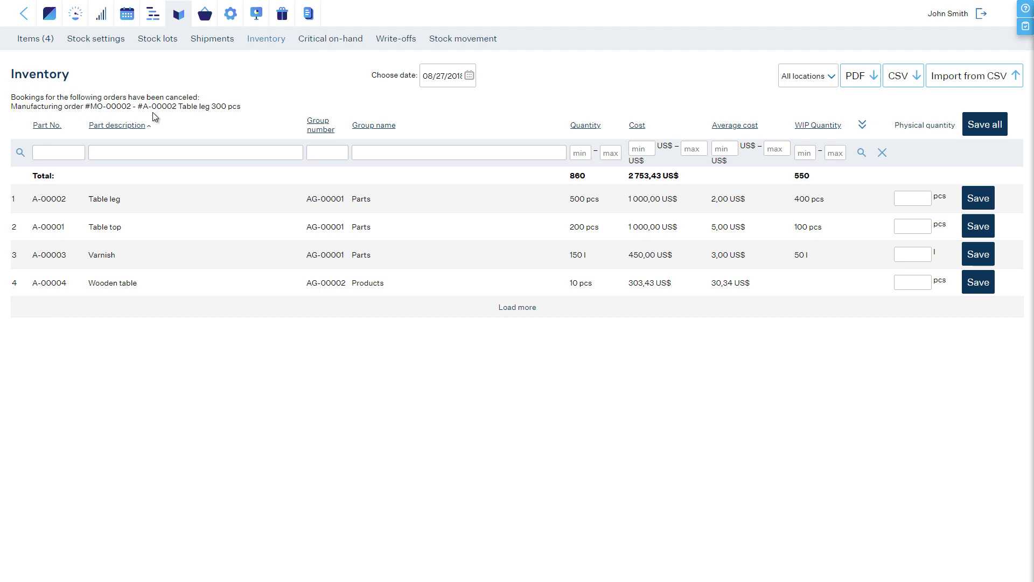
Step: Reach the Import inventory CSV page through Quick Help's Import from CSV link, closing help afterwards
click(1028, 10)
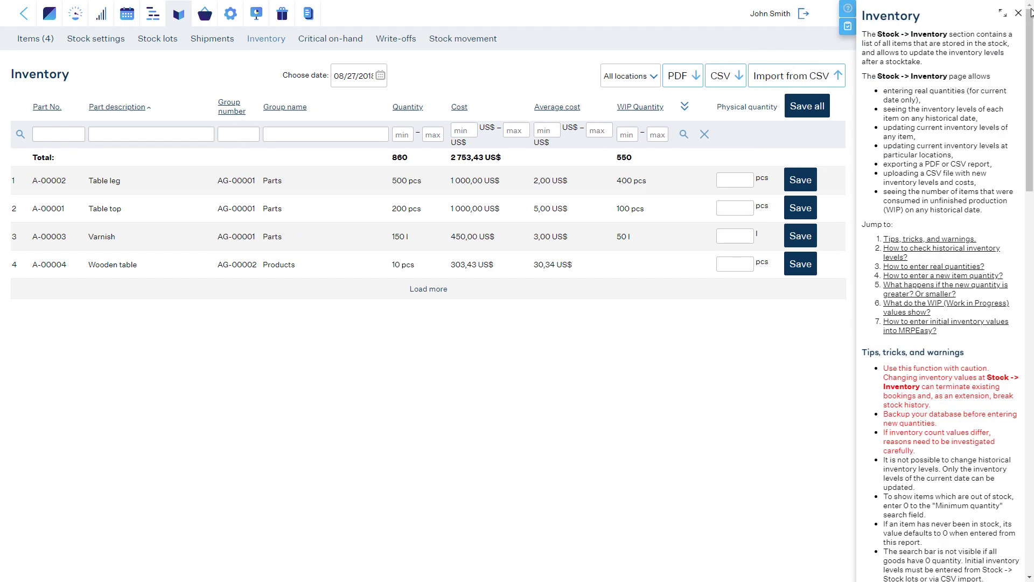
click(934, 289)
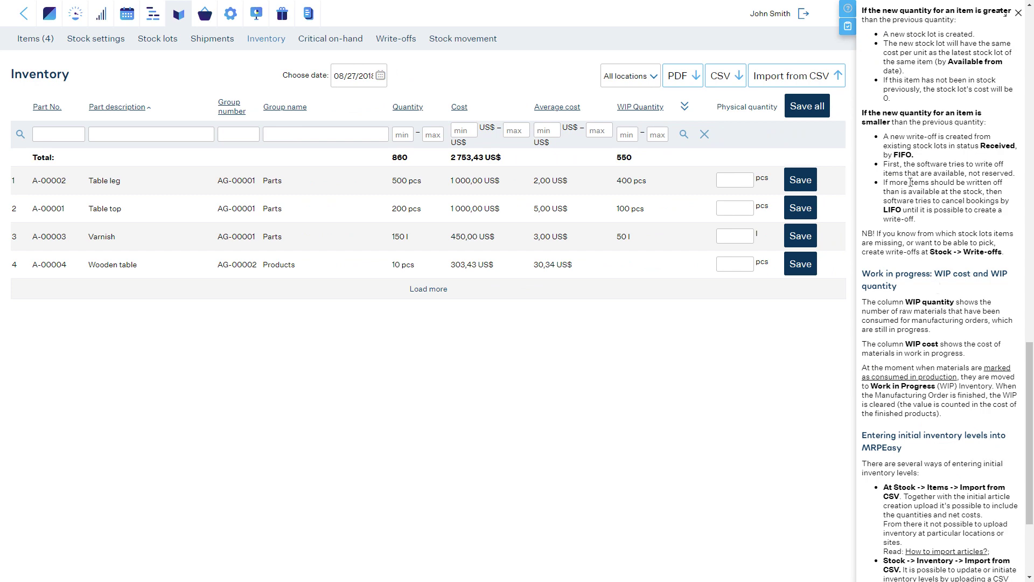
click(796, 77)
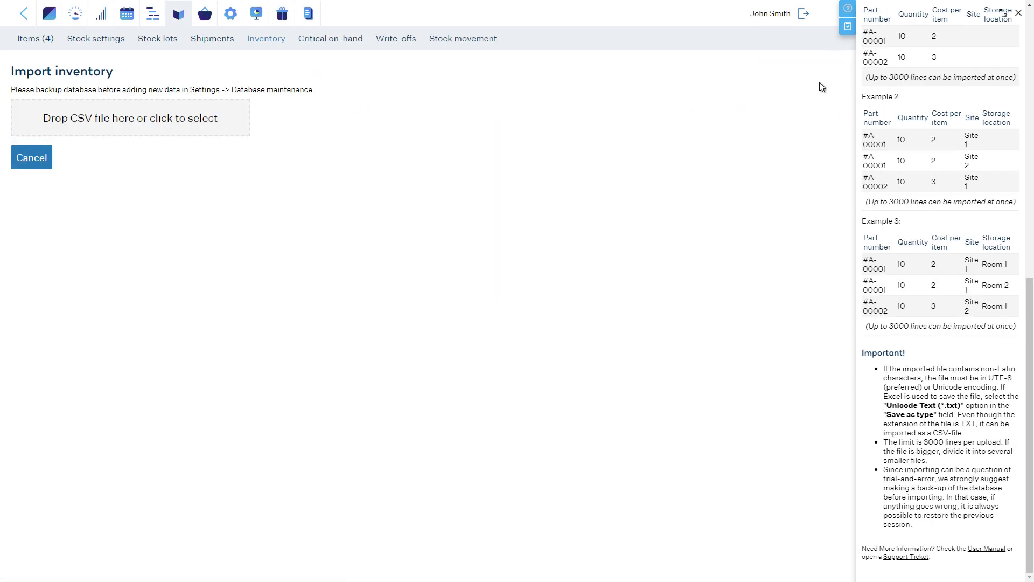
drag(1030, 294, 1027, 4)
click(1018, 12)
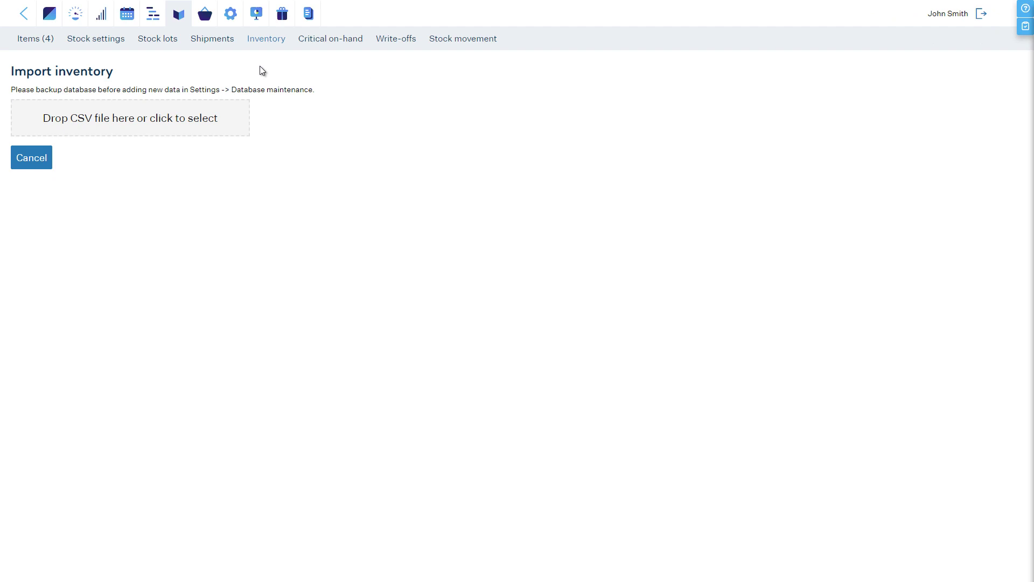
Step: Start a new stock lot with status Received for the Table leg item
click(141, 41)
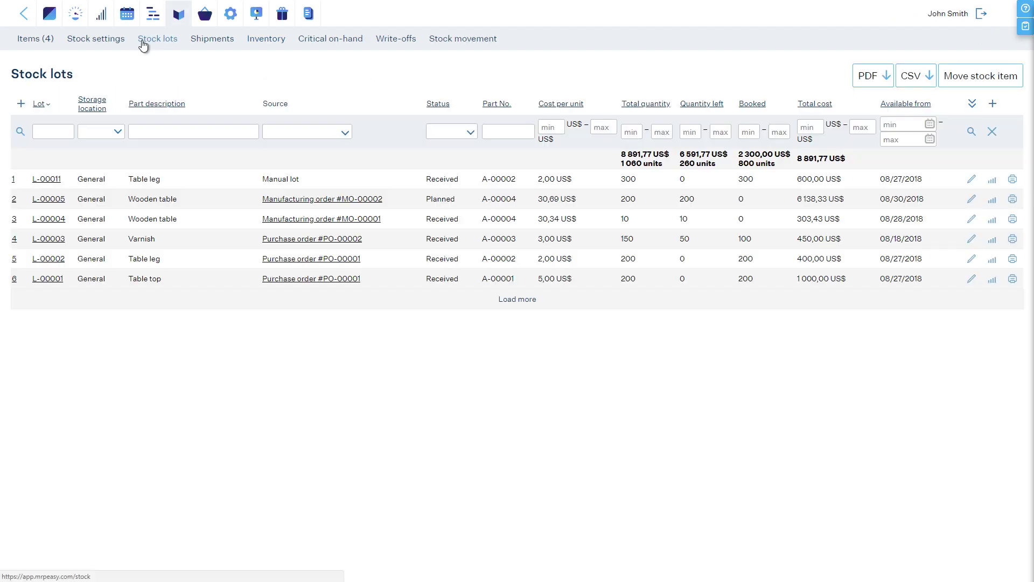
click(21, 104)
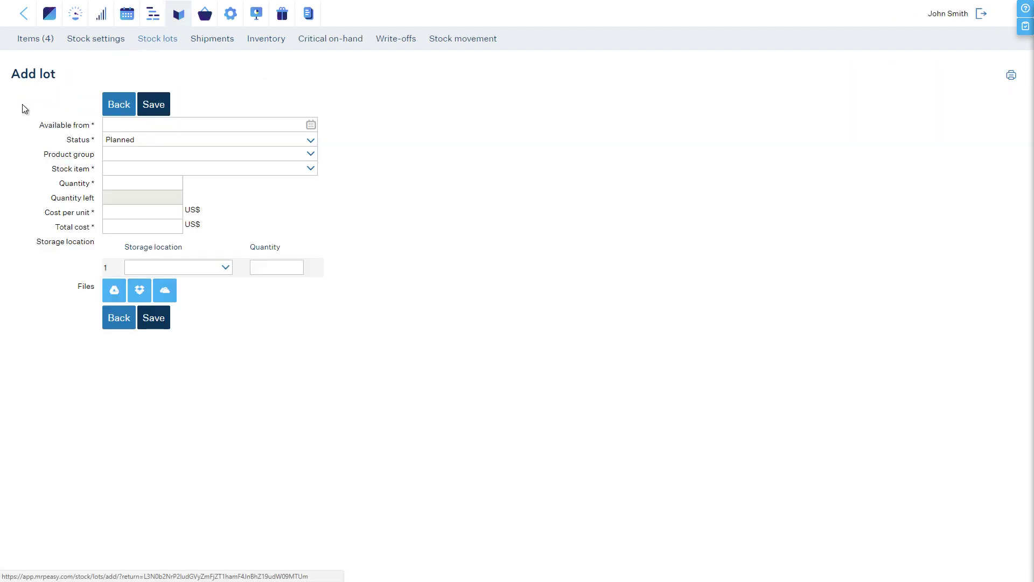
click(116, 270)
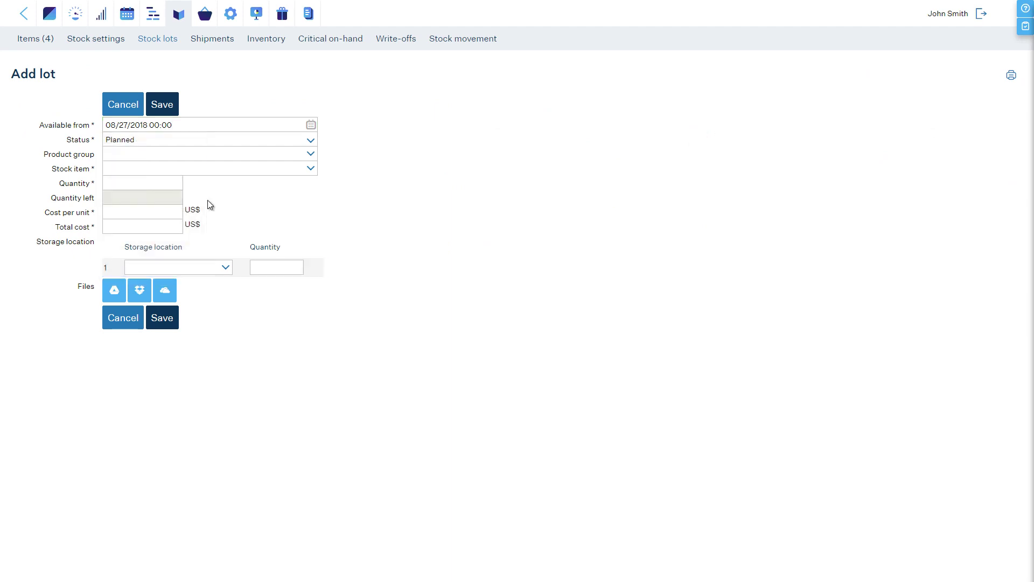
click(308, 141)
click(300, 161)
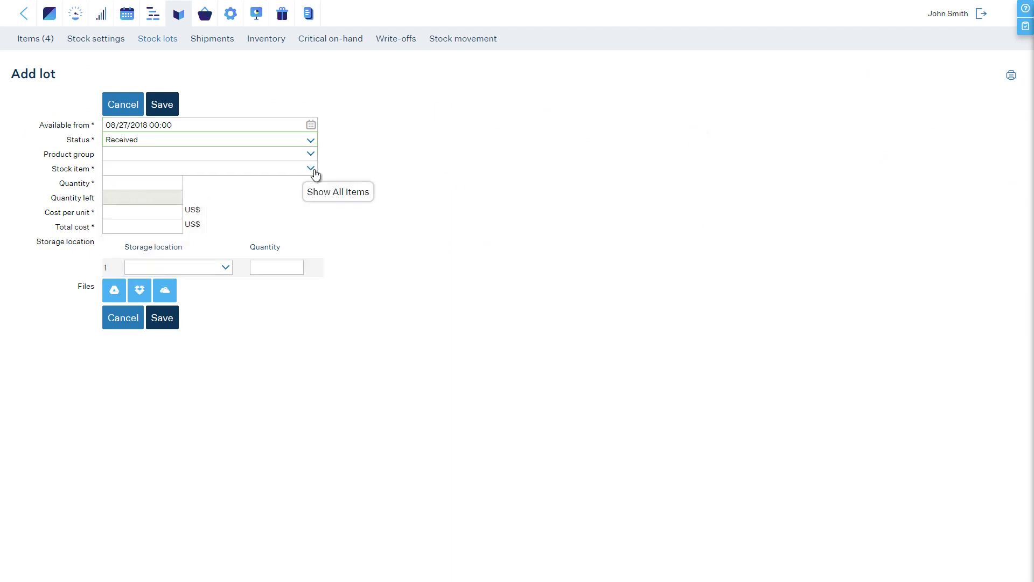
click(309, 170)
click(283, 193)
Step: Enter quantity 200 at 2 US$ per unit, all 200 stored in General, and save
click(173, 183)
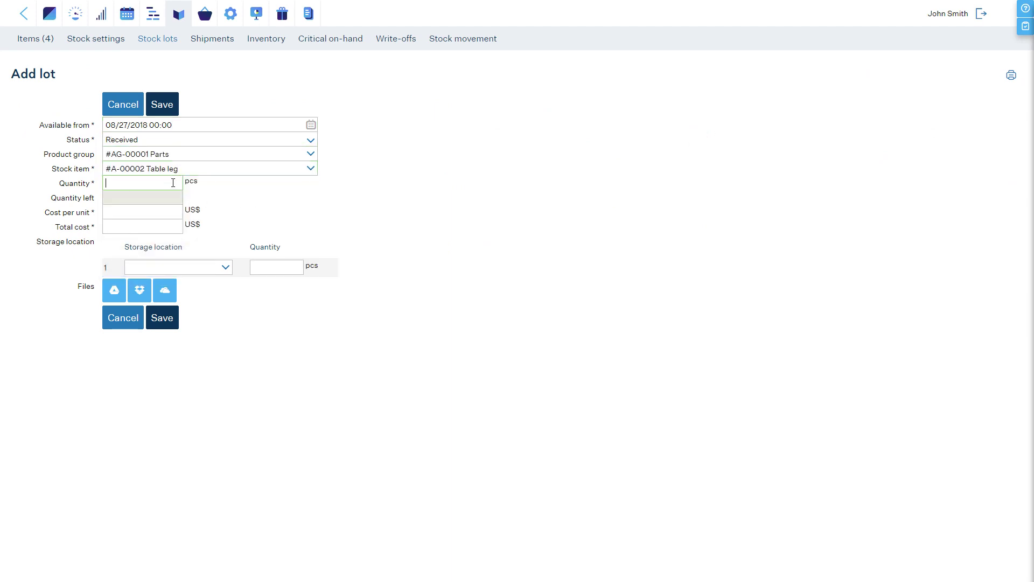
text(200)
click(161, 212)
text(2)
click(228, 269)
click(219, 291)
click(288, 265)
text(2)
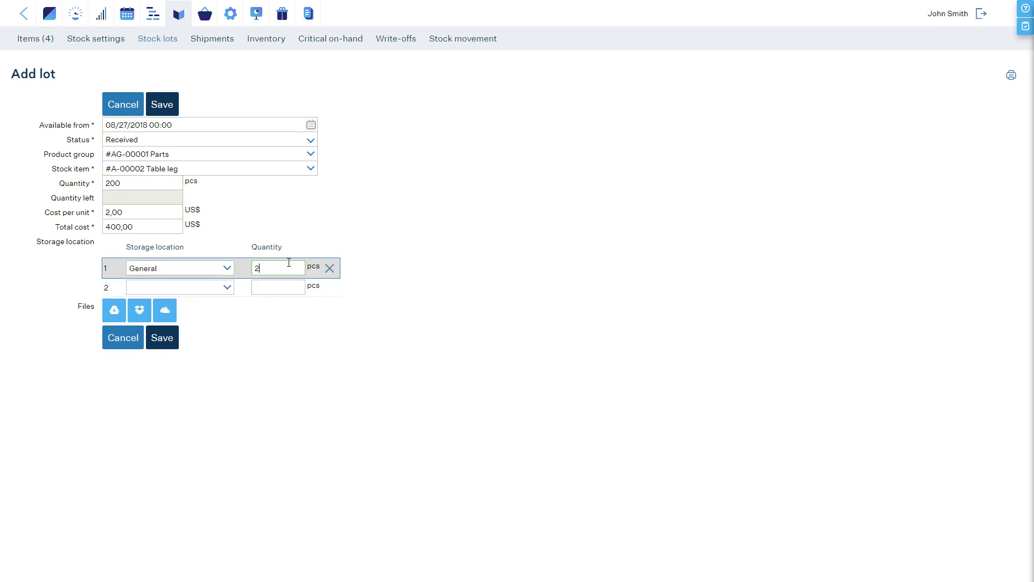
text(00)
click(162, 104)
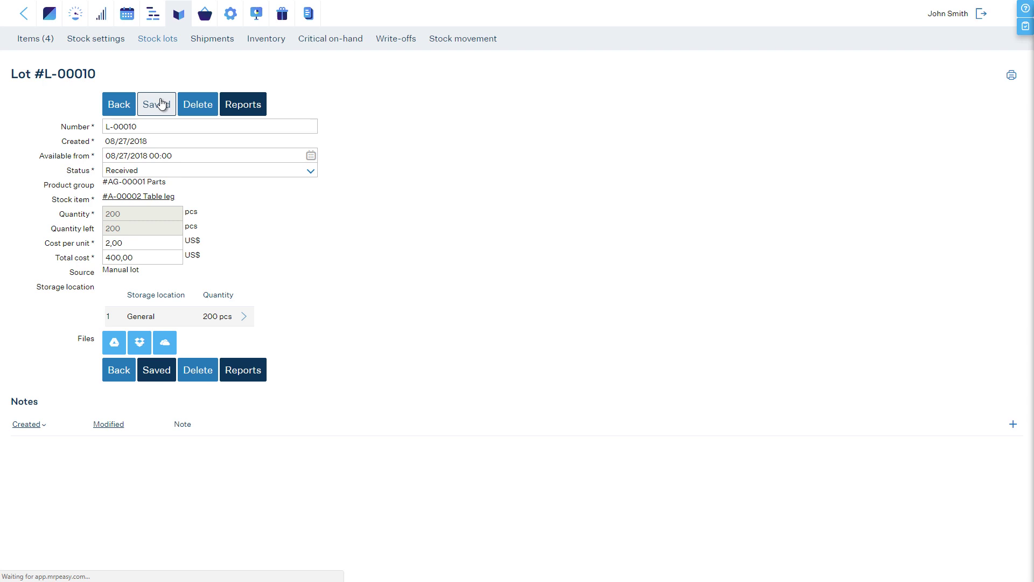
Step: Create a Scrap write-off of 100 Table leg pieces taken from lot L-00014
click(396, 38)
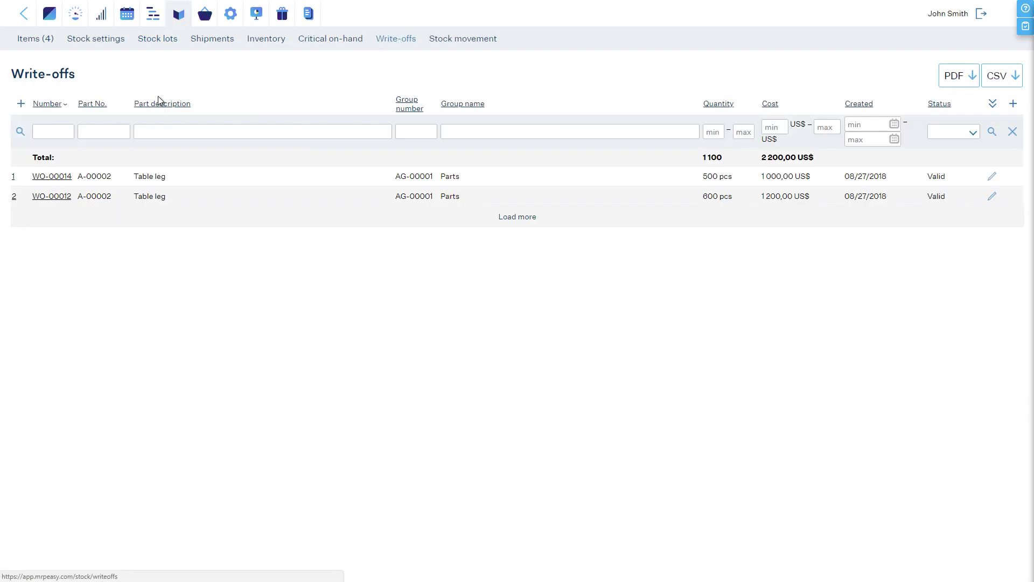
click(21, 104)
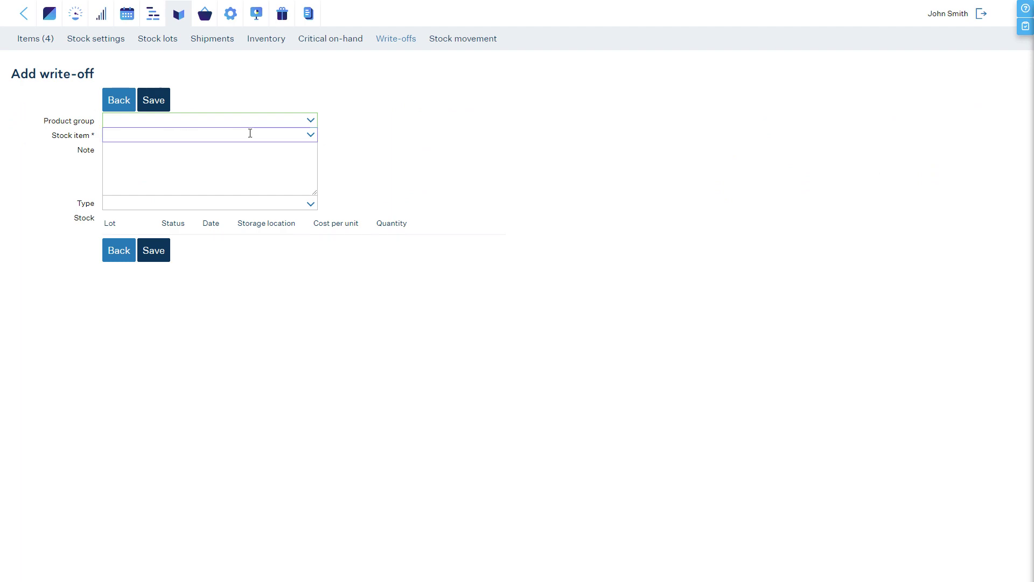
click(316, 139)
click(296, 146)
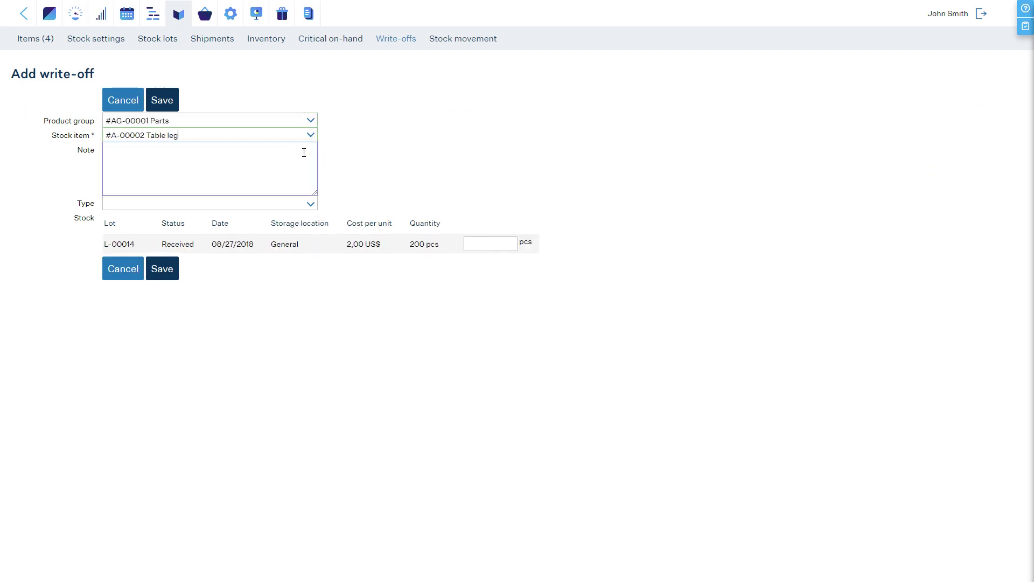
click(311, 204)
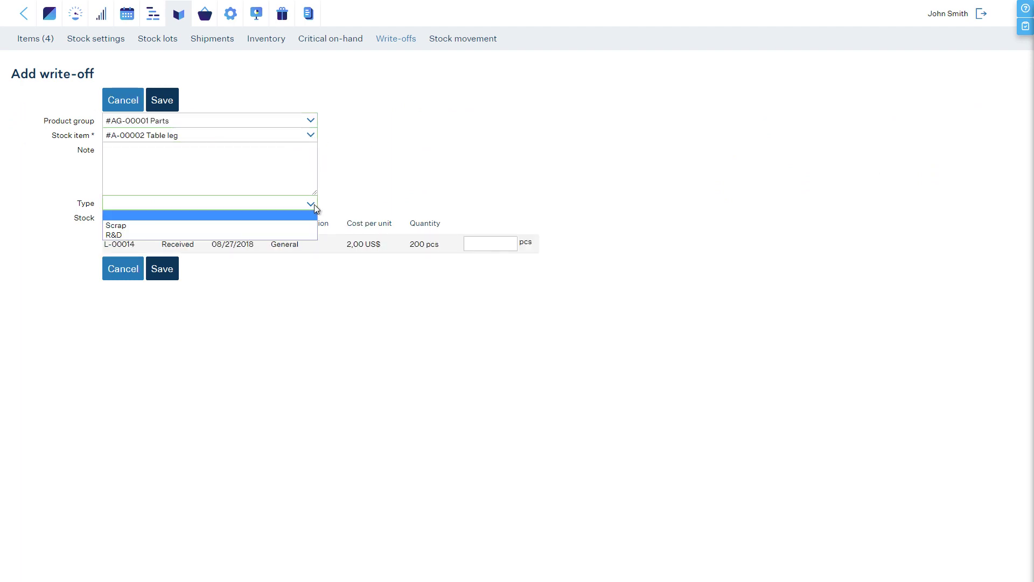
click(295, 227)
click(480, 244)
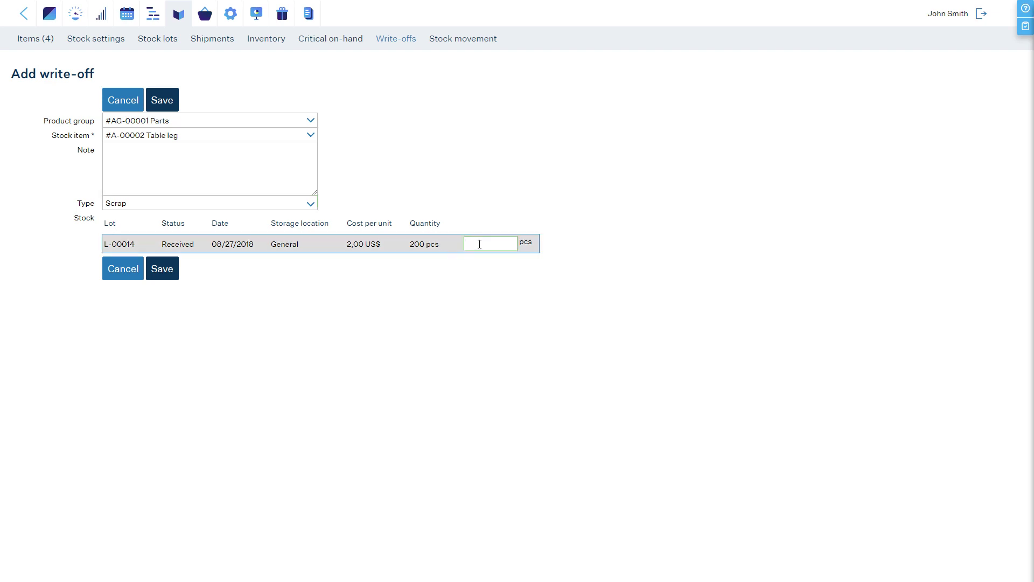
text(100)
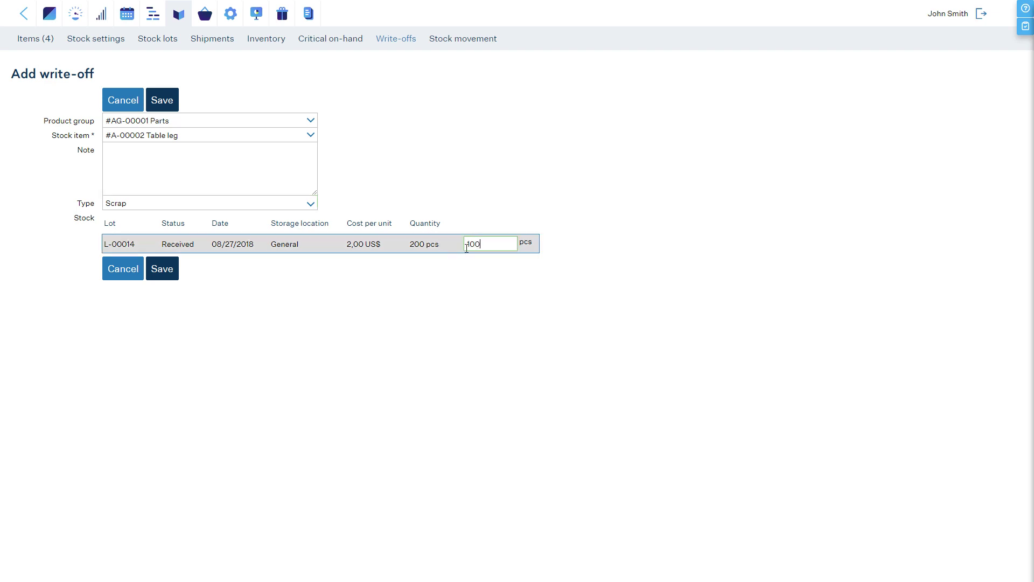
click(177, 269)
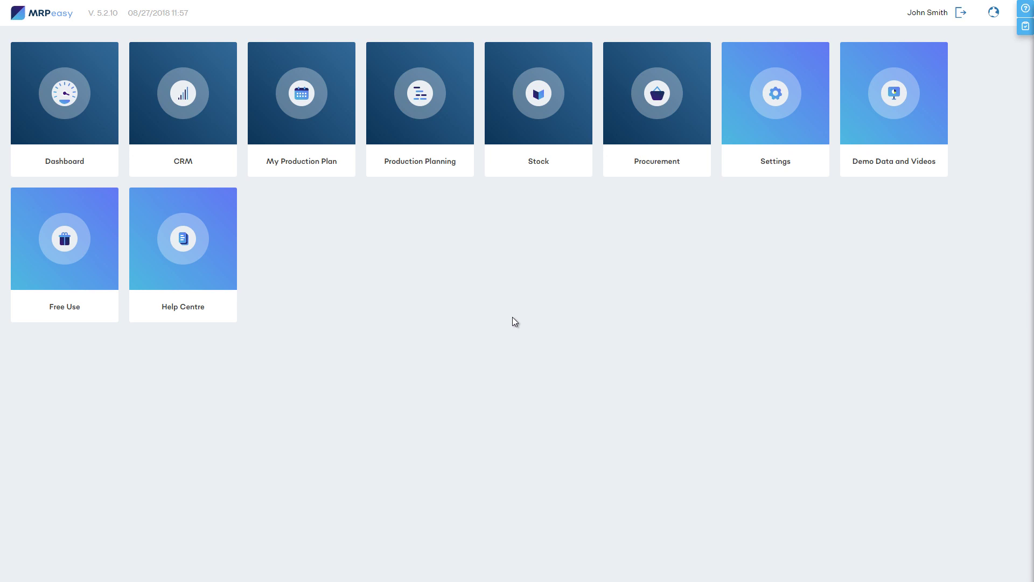
Step: Save A1 as the default storage location on the Table leg item (A-00002)
click(542, 97)
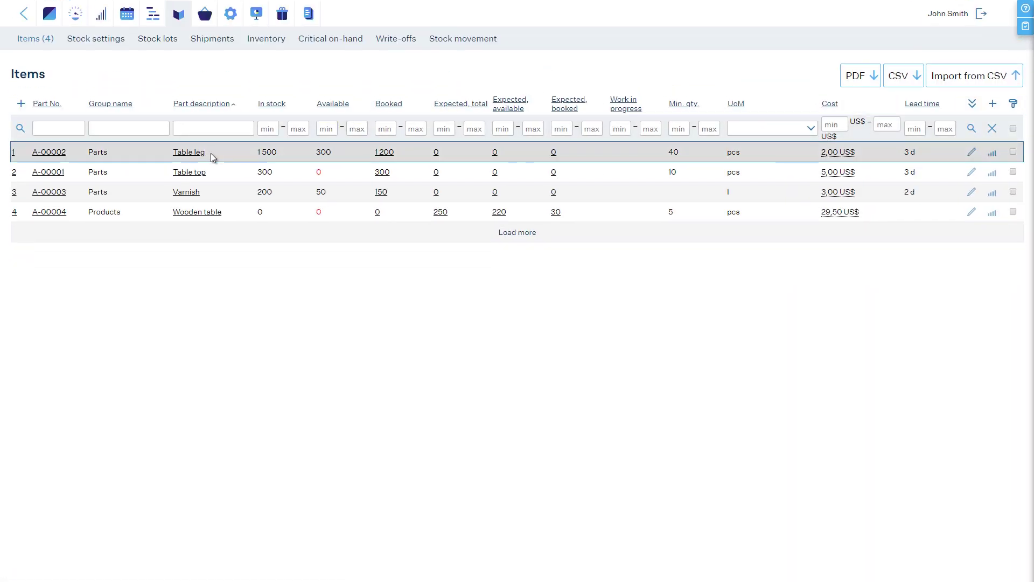
click(197, 152)
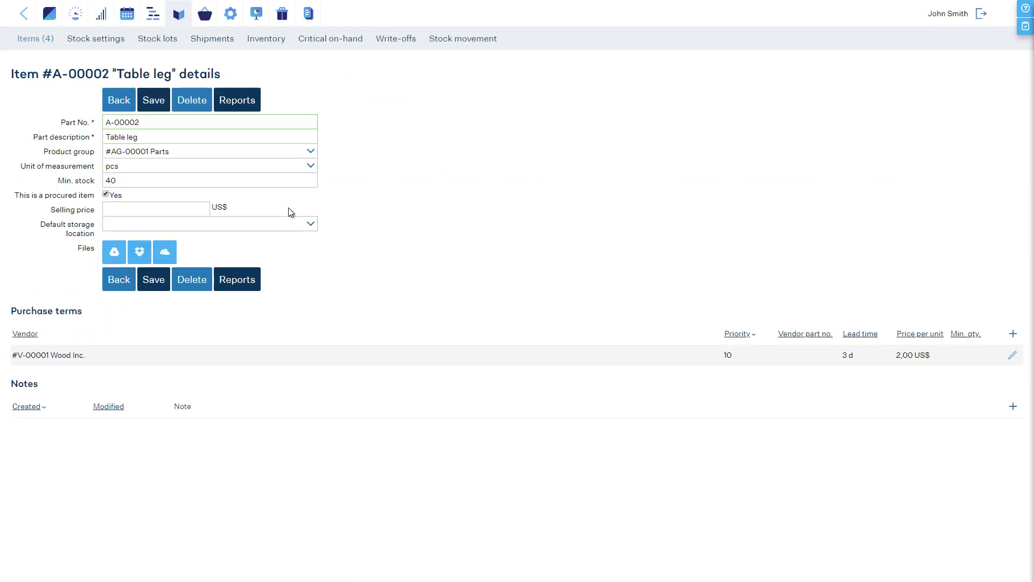
click(305, 225)
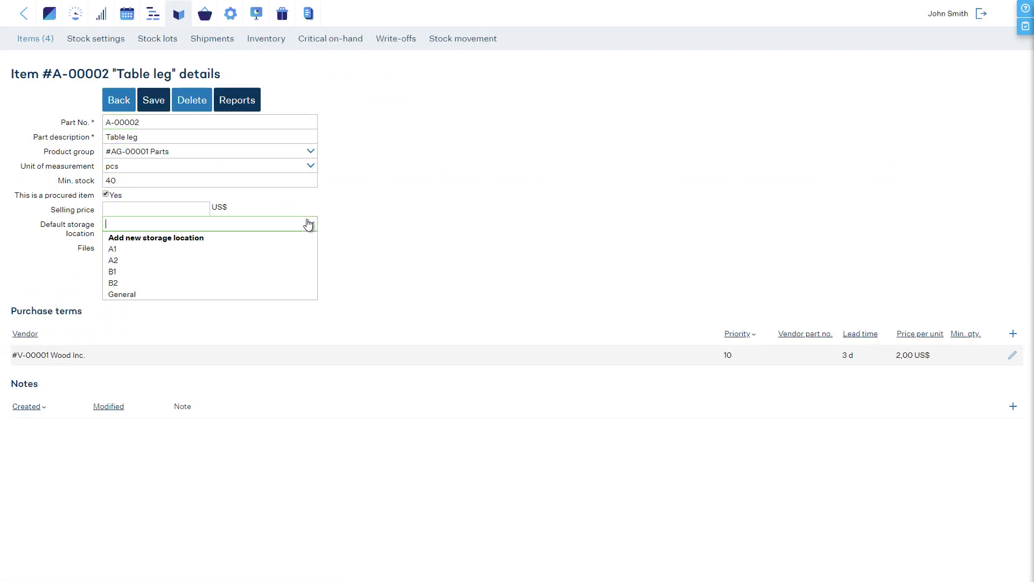
click(286, 248)
click(165, 278)
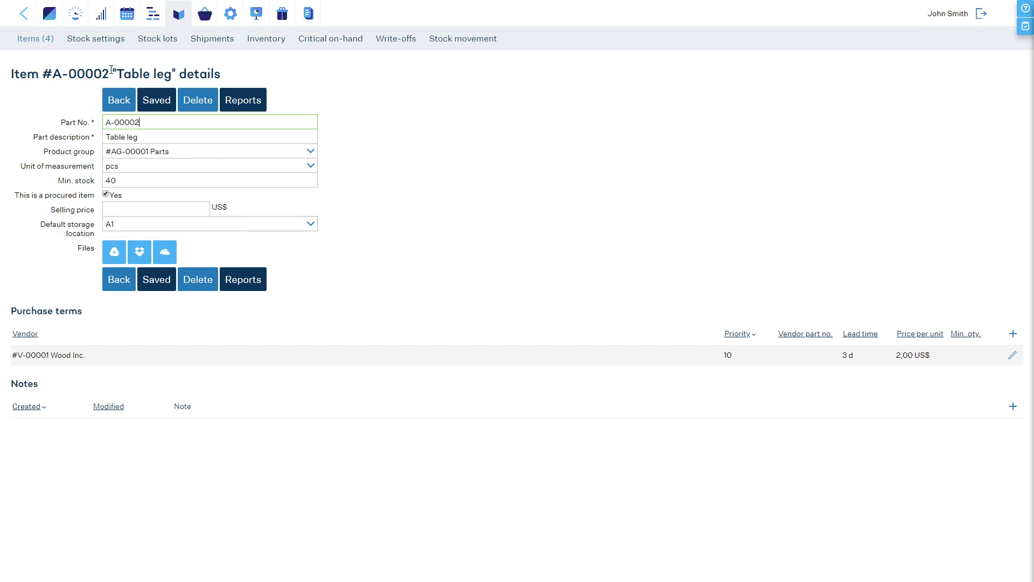
click(142, 43)
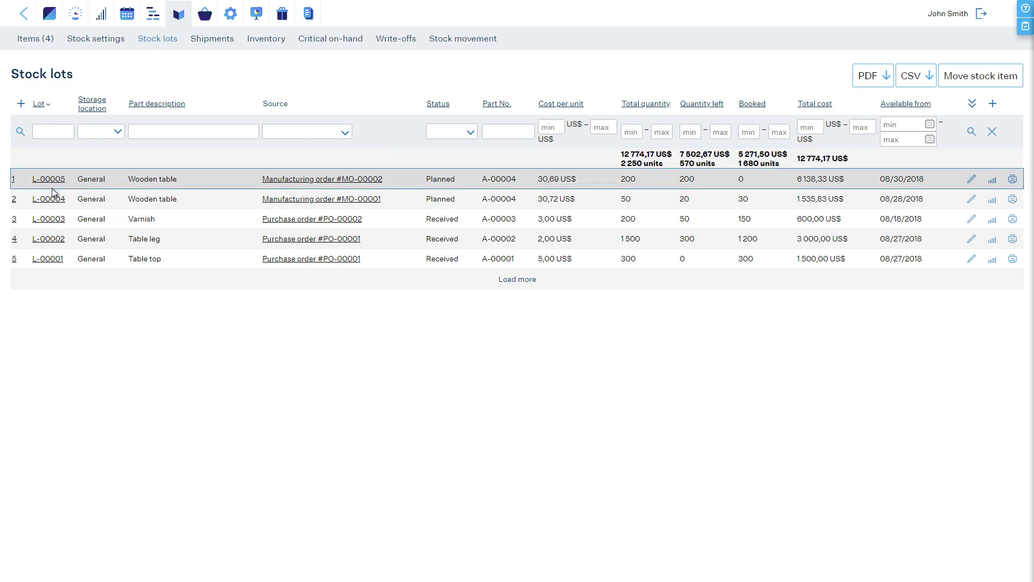
Step: Move 750 pcs of lot L-00002's Table legs from General to location A2
click(54, 239)
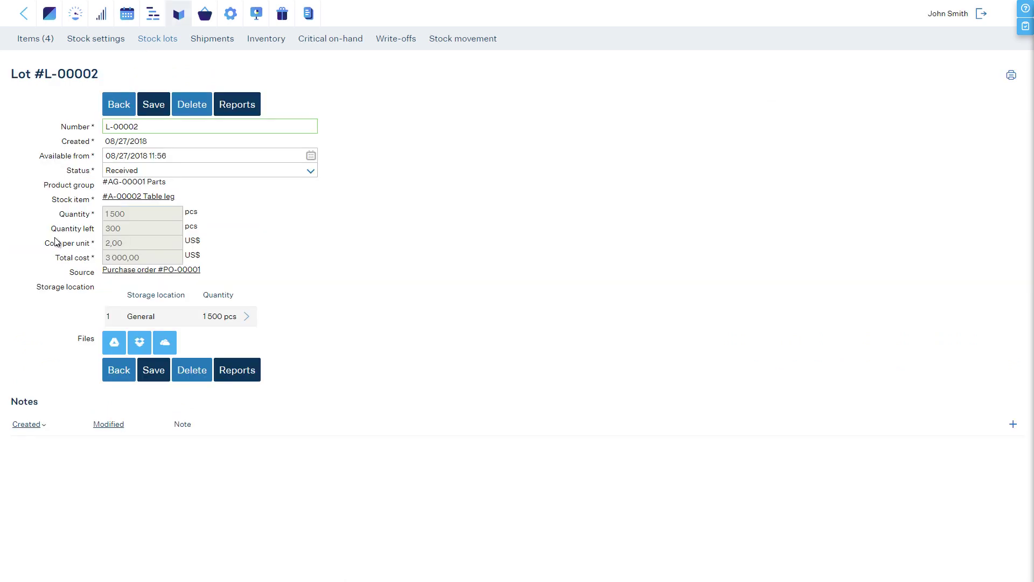
click(250, 320)
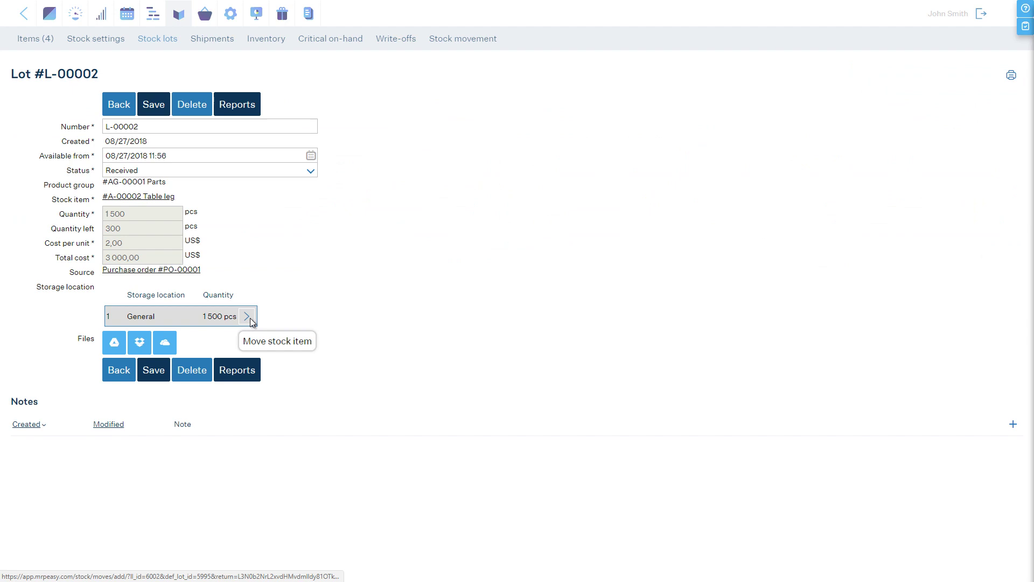
click(161, 190)
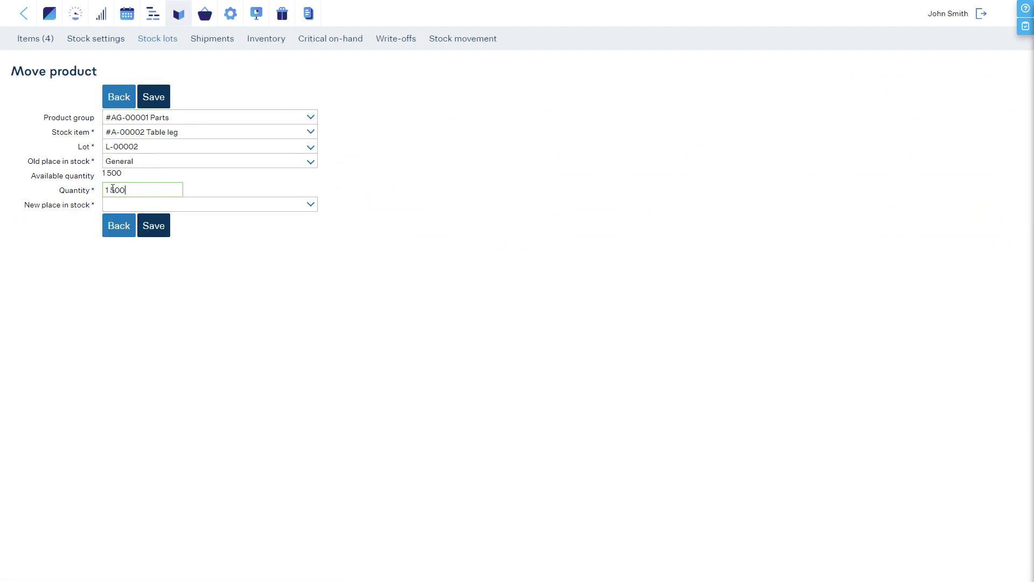
text(750)
click(311, 205)
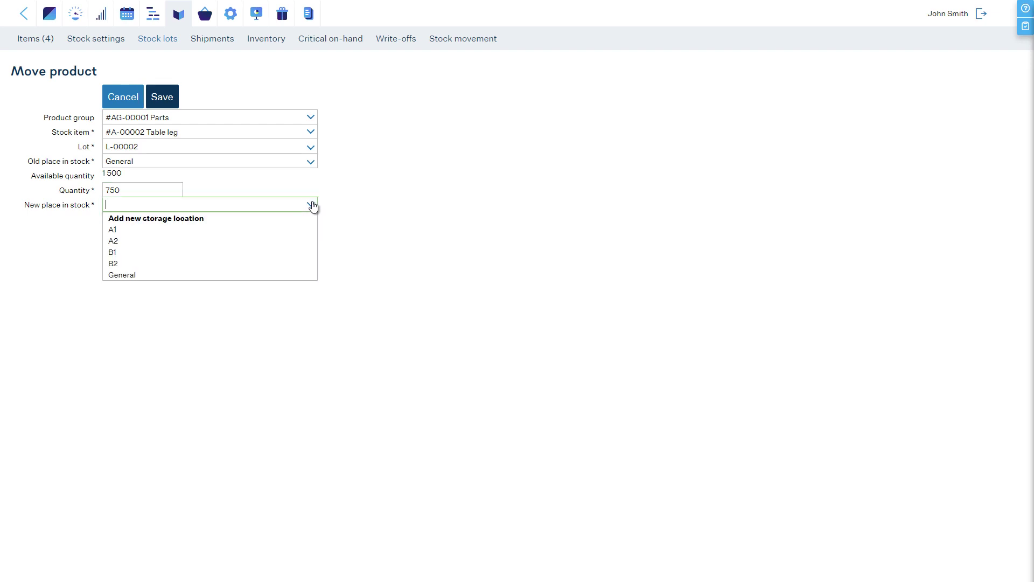
click(287, 239)
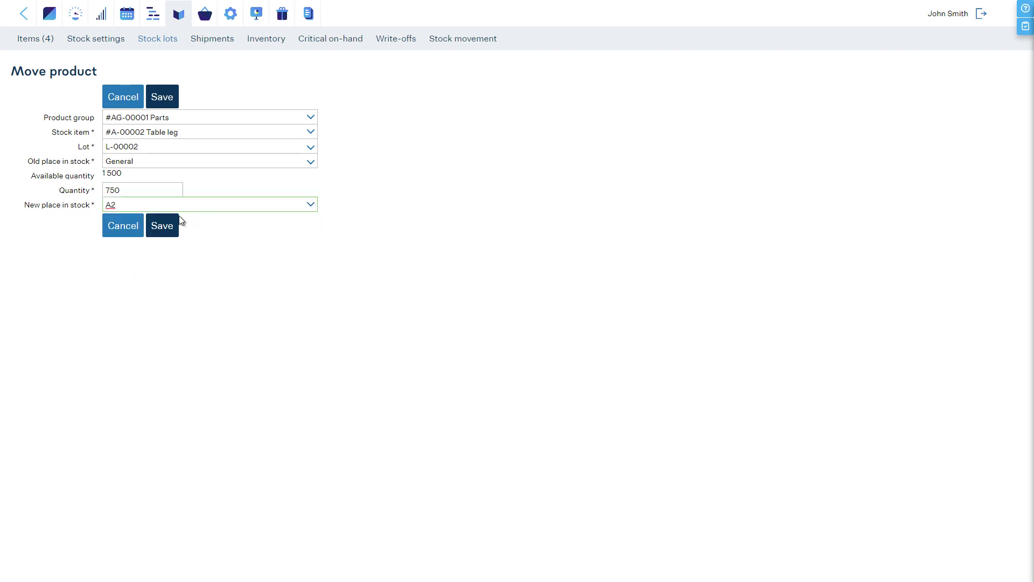
click(165, 224)
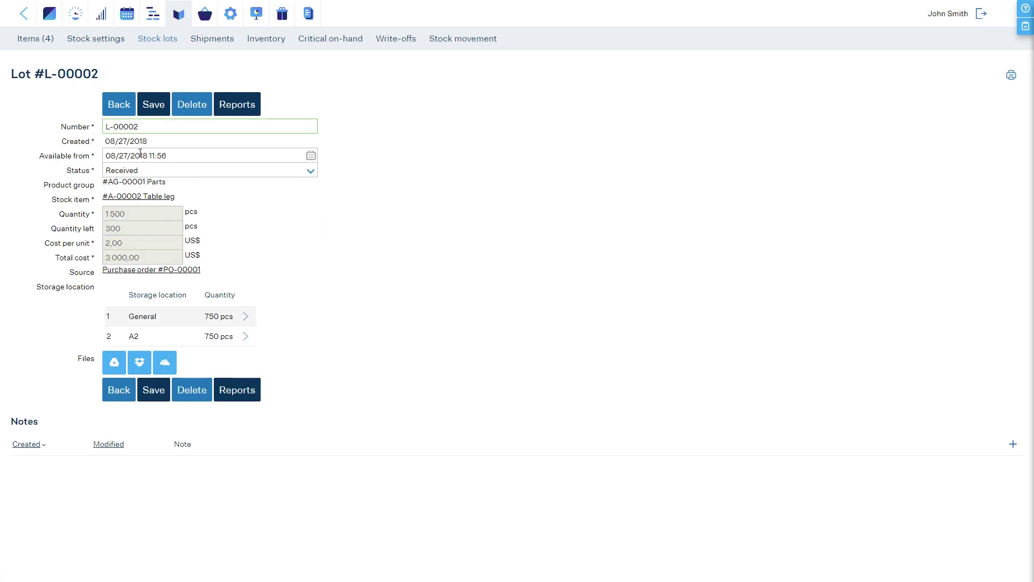
click(125, 107)
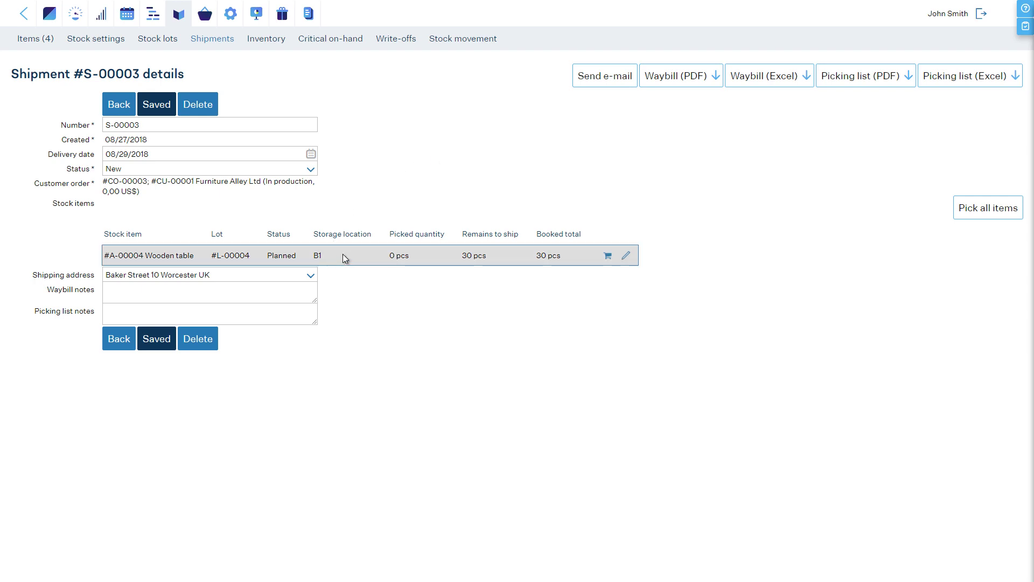
Step: Generate the picking list PDF for shipment S-00003
click(855, 84)
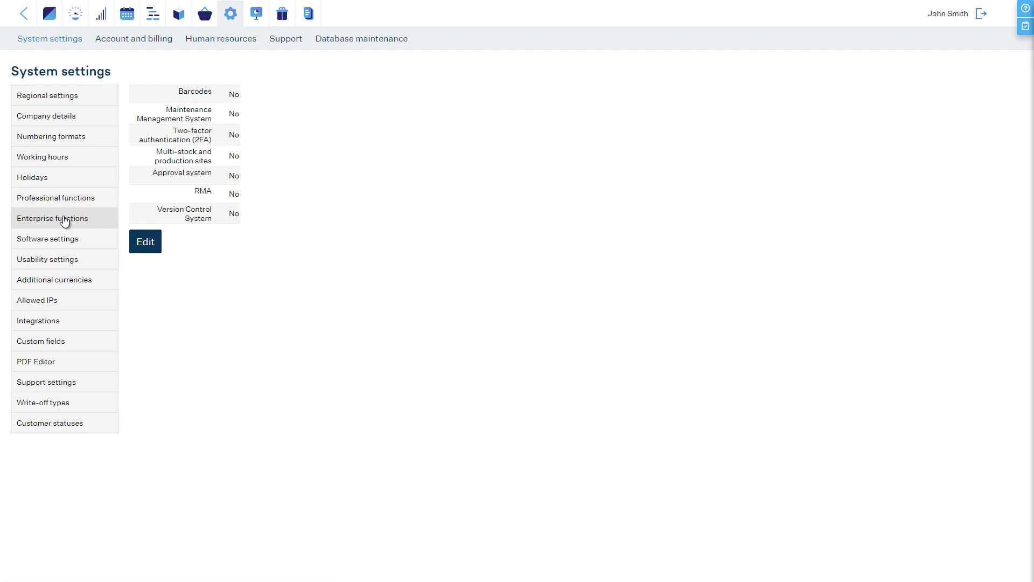
Step: Turn on multi-stock and production sites in the enterprise functions settings
click(154, 246)
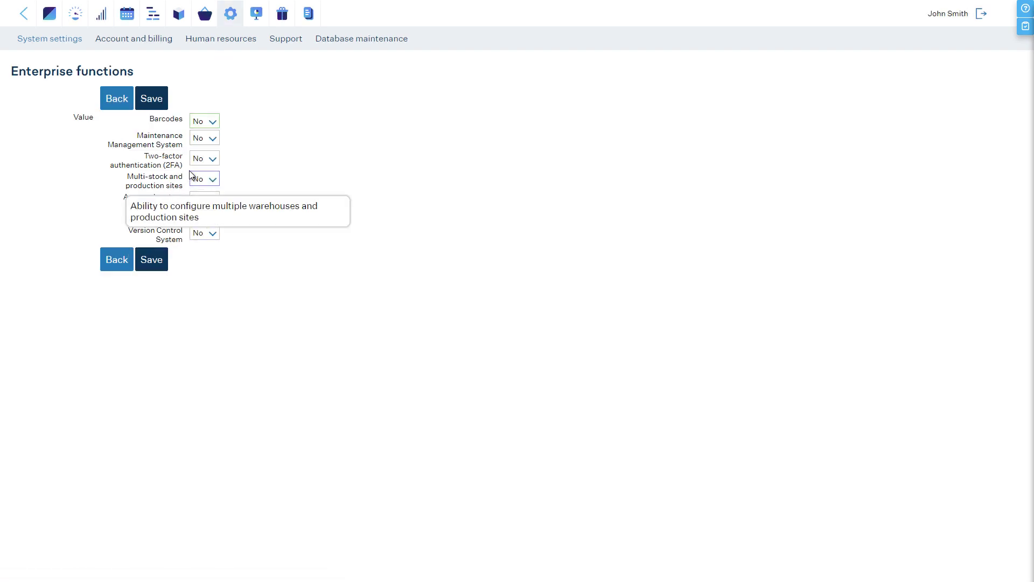
click(200, 179)
click(199, 200)
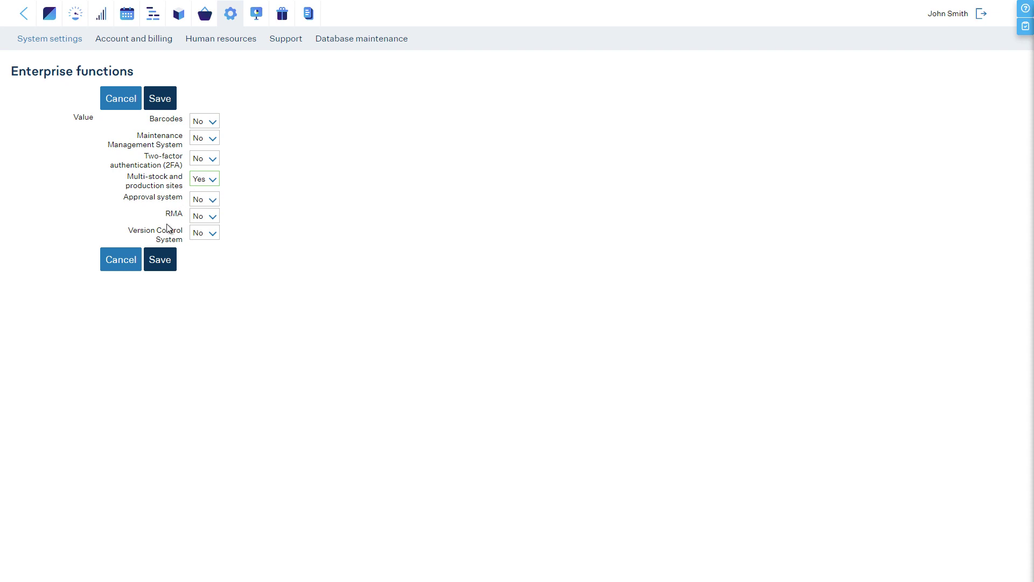
click(163, 259)
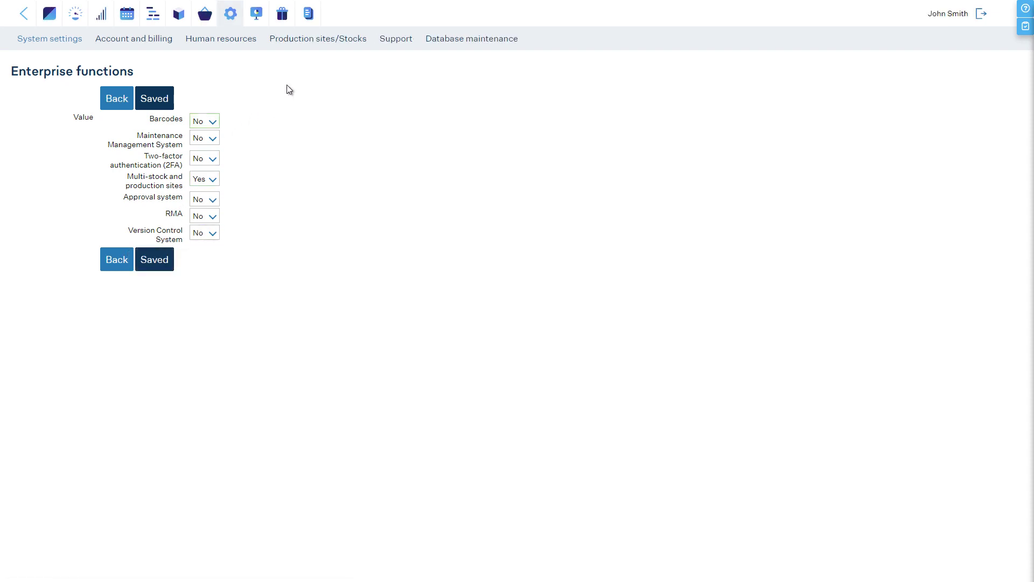
Step: Add a site named 'My second warehouse' with address 'Address of the warehouse'
click(318, 39)
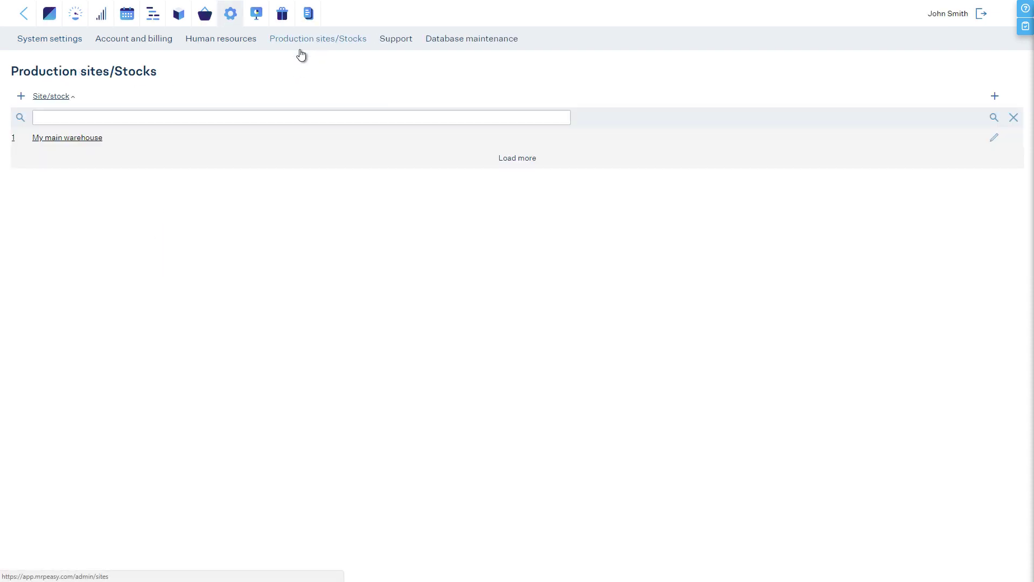
click(22, 96)
click(114, 115)
text(My s)
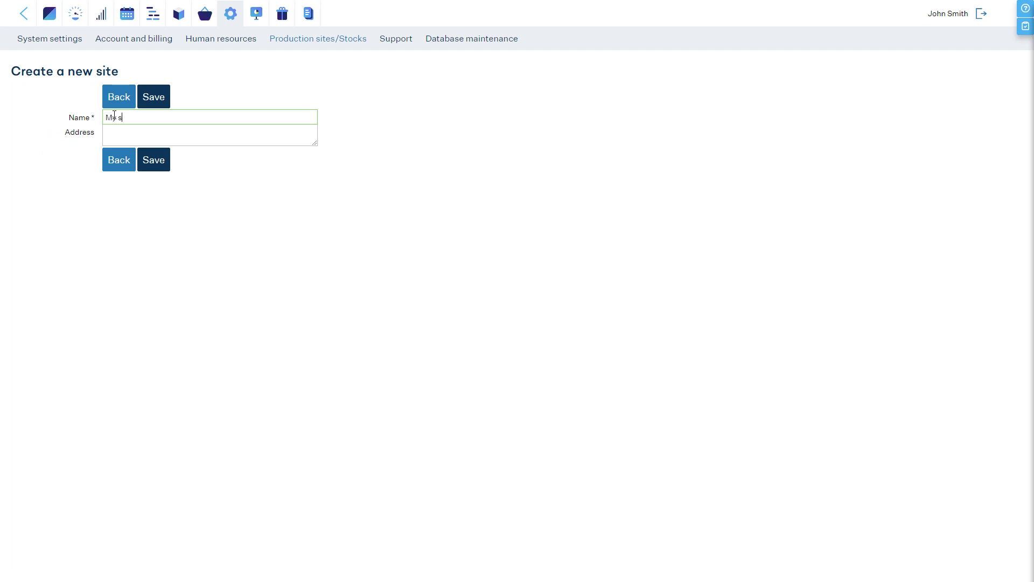
text(econd warehouse)
key(Tab)
text(Address)
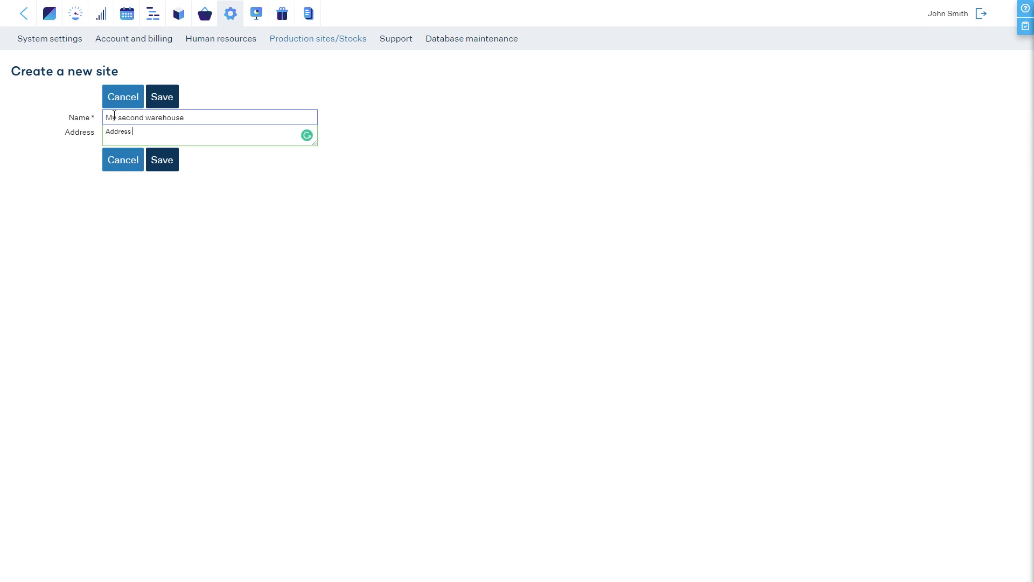
text( of the warehouse)
click(168, 97)
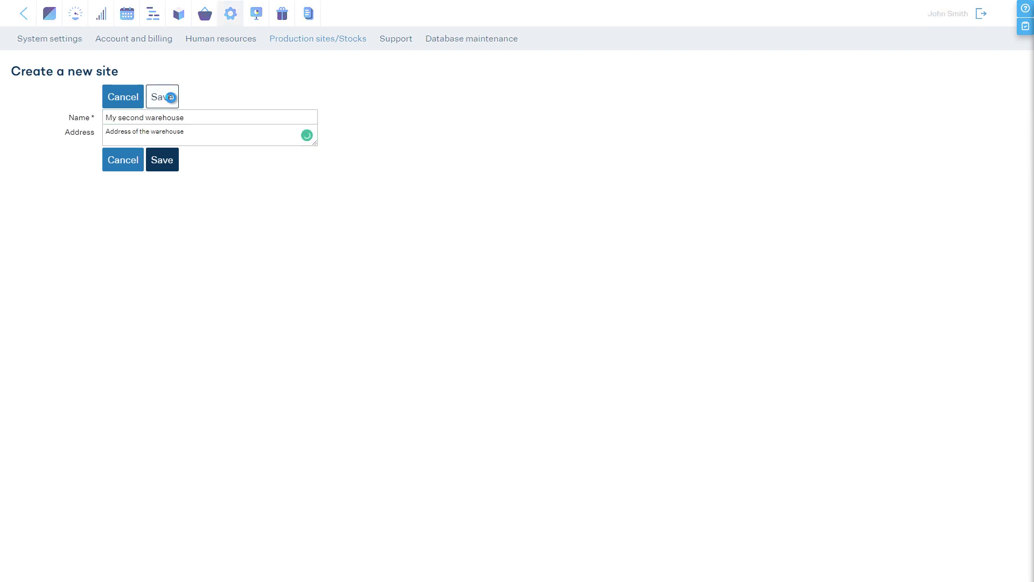
click(187, 19)
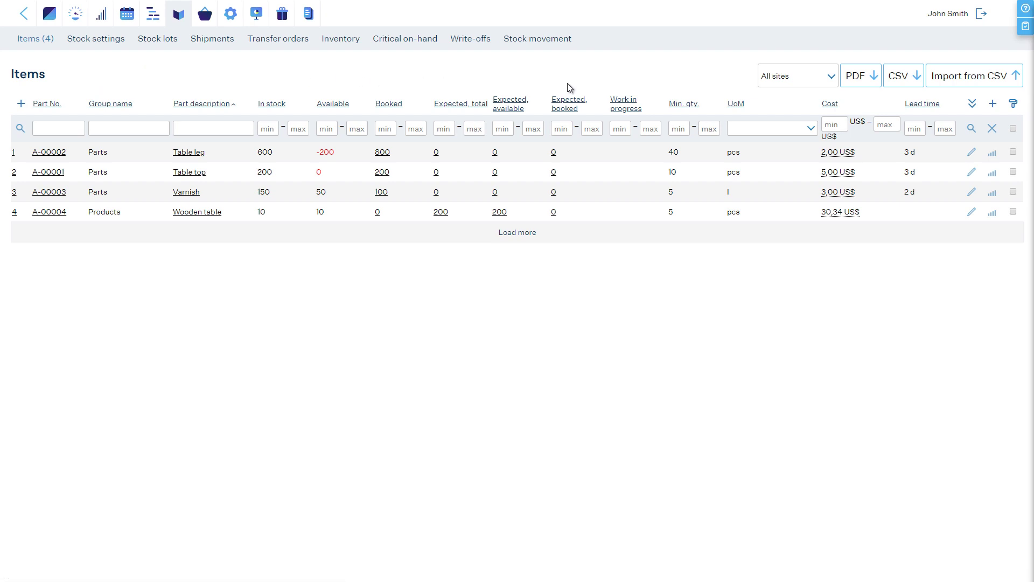
Step: Filter the stock items by site My second warehouse, showing zero stock everywhere
click(778, 76)
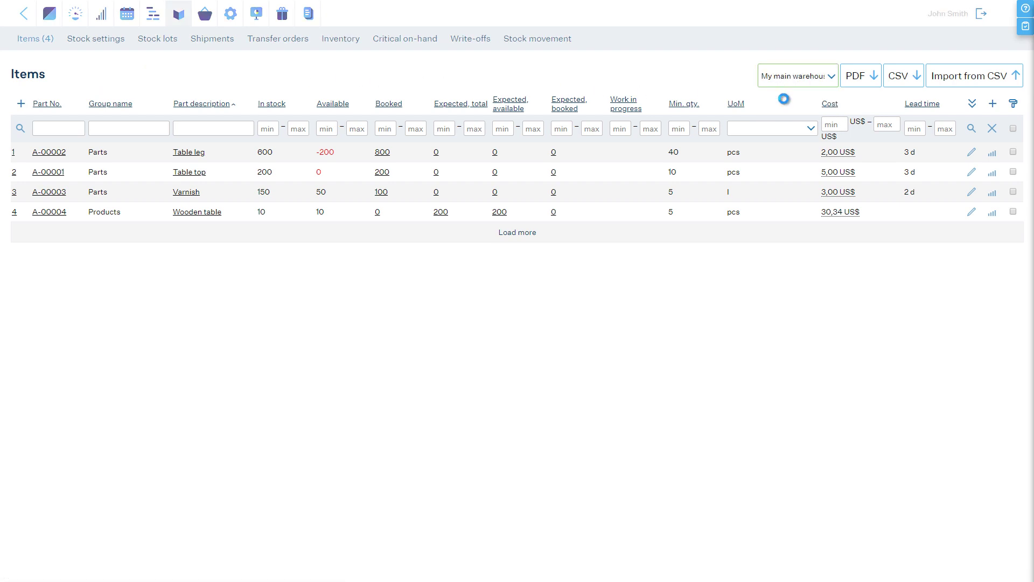
click(790, 80)
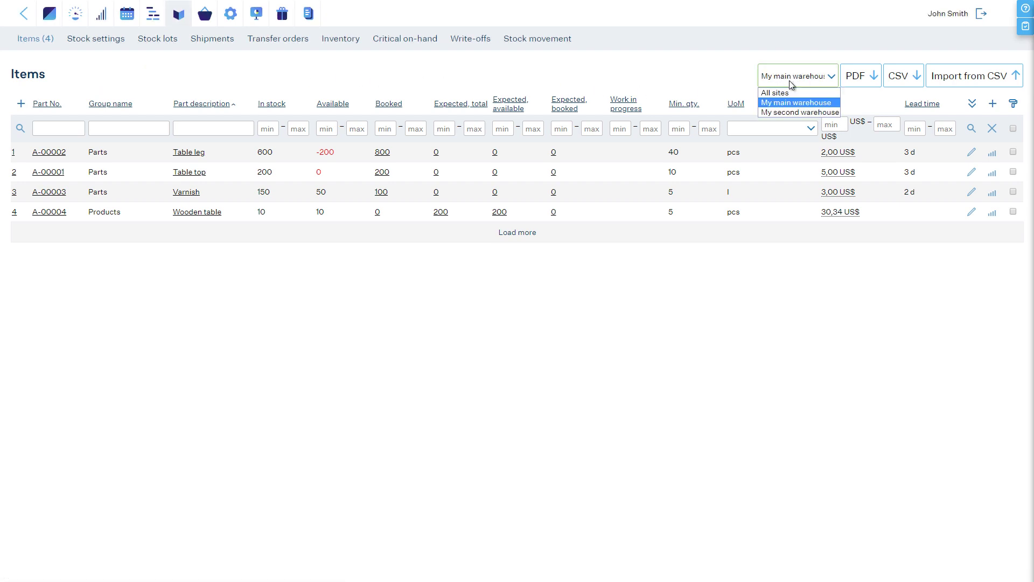
click(785, 112)
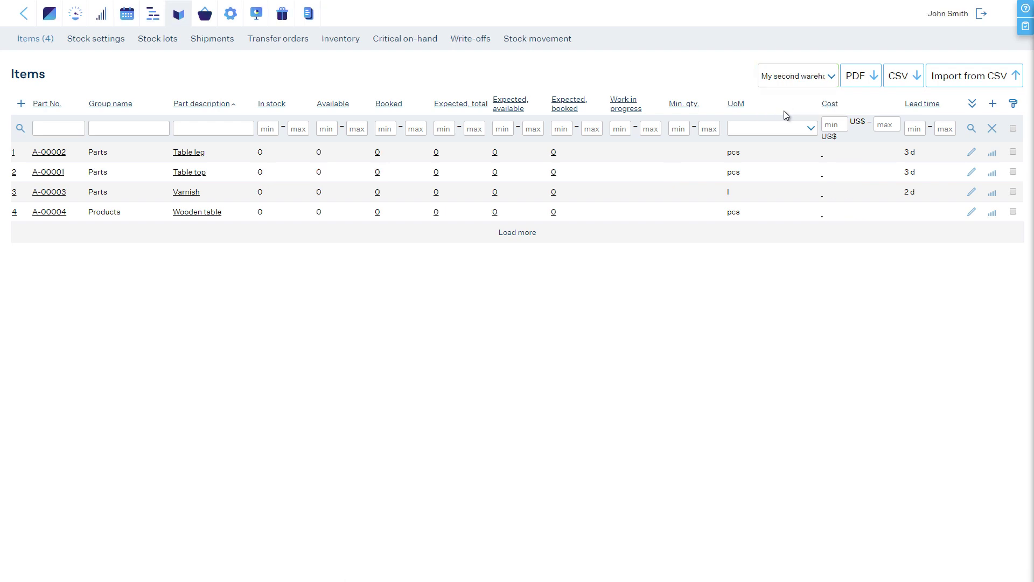
click(287, 41)
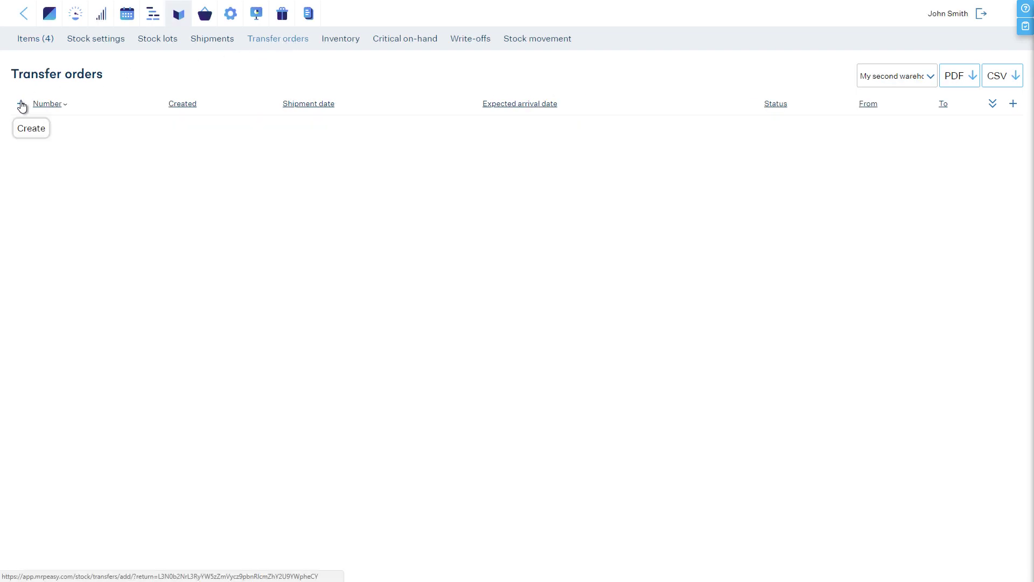
Step: Start a transfer order shipping 08/27/2018, arriving 08/29/2018, from My main warehouse to My second warehouse
click(21, 104)
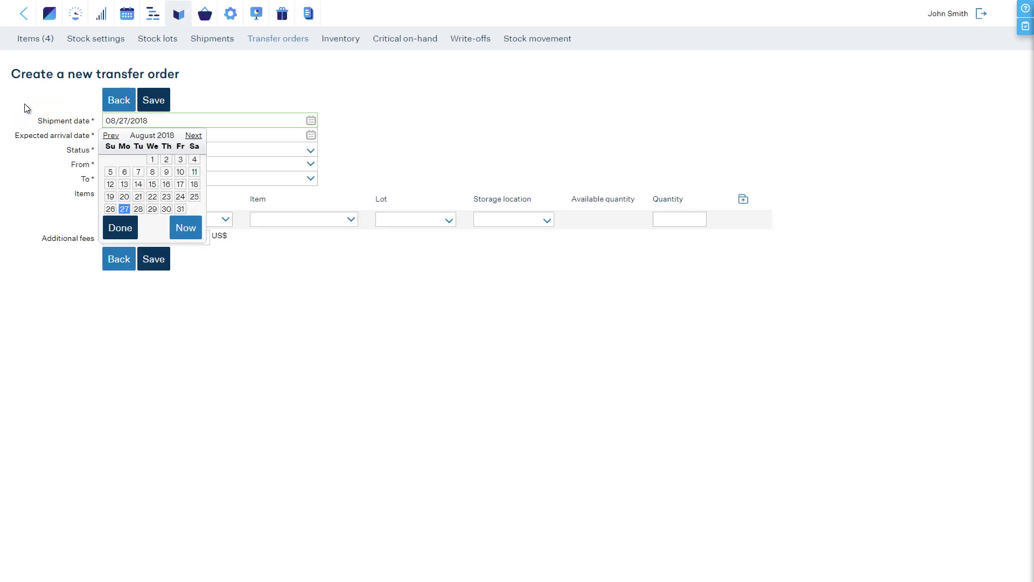
click(121, 208)
click(303, 137)
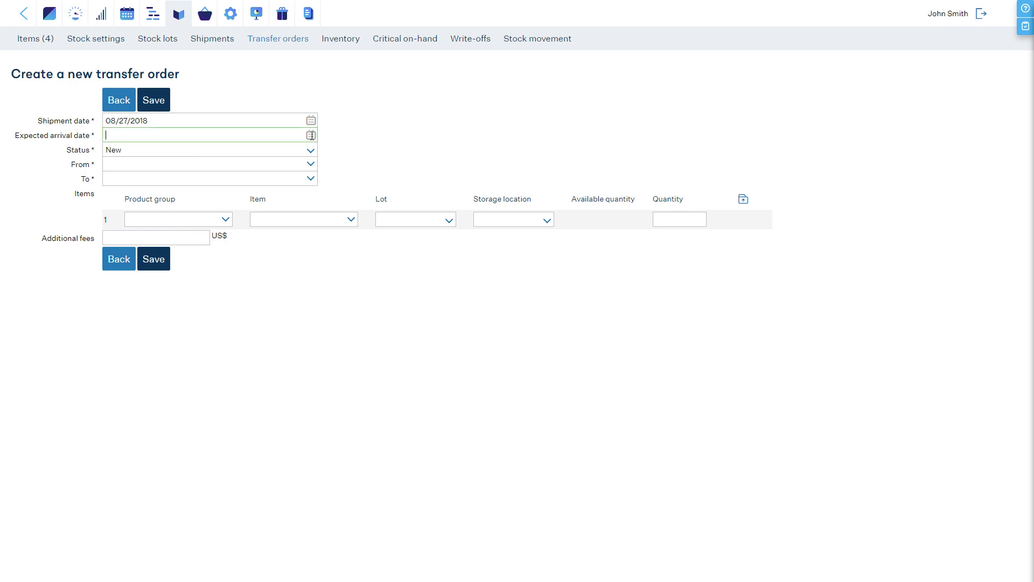
click(153, 223)
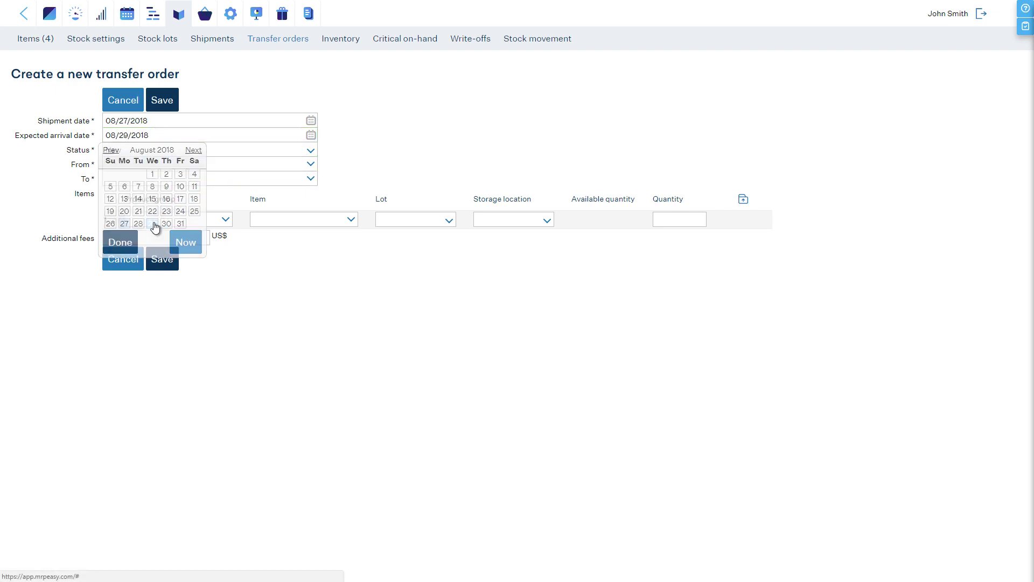
click(310, 166)
click(293, 178)
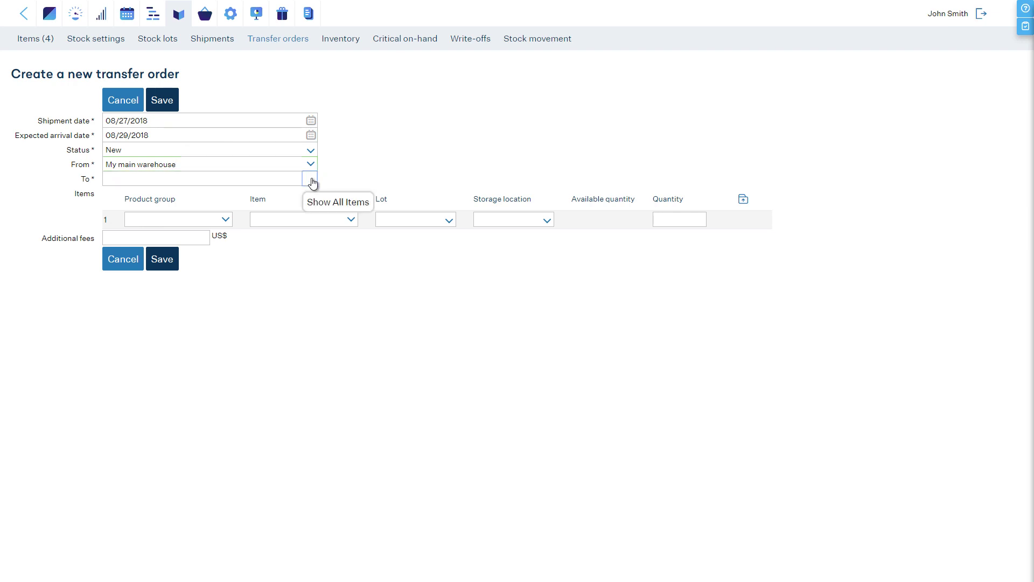
click(310, 178)
click(267, 204)
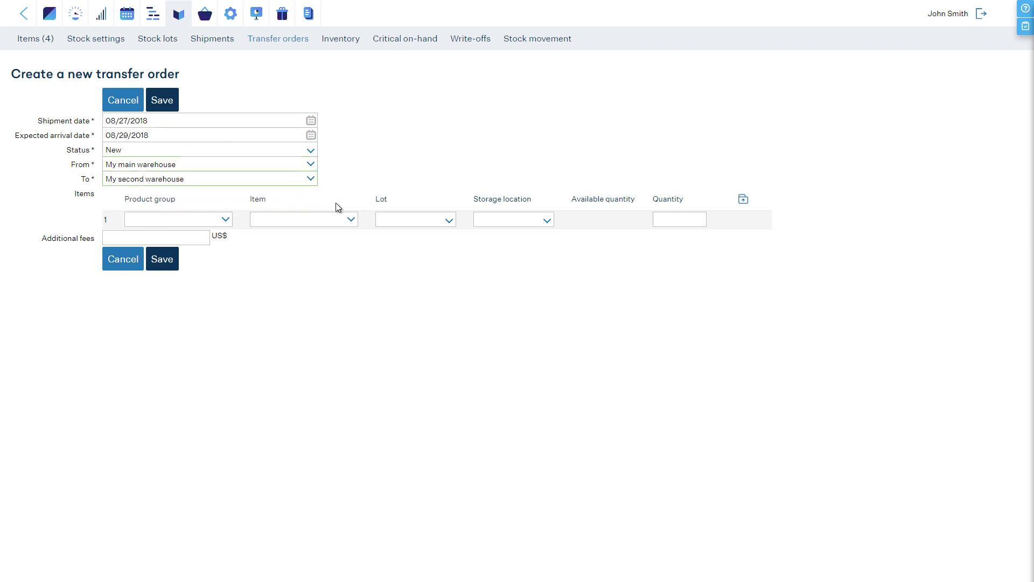
Step: Add 25 l of Varnish to the transfer order and save it as TO-00001
click(350, 219)
click(342, 252)
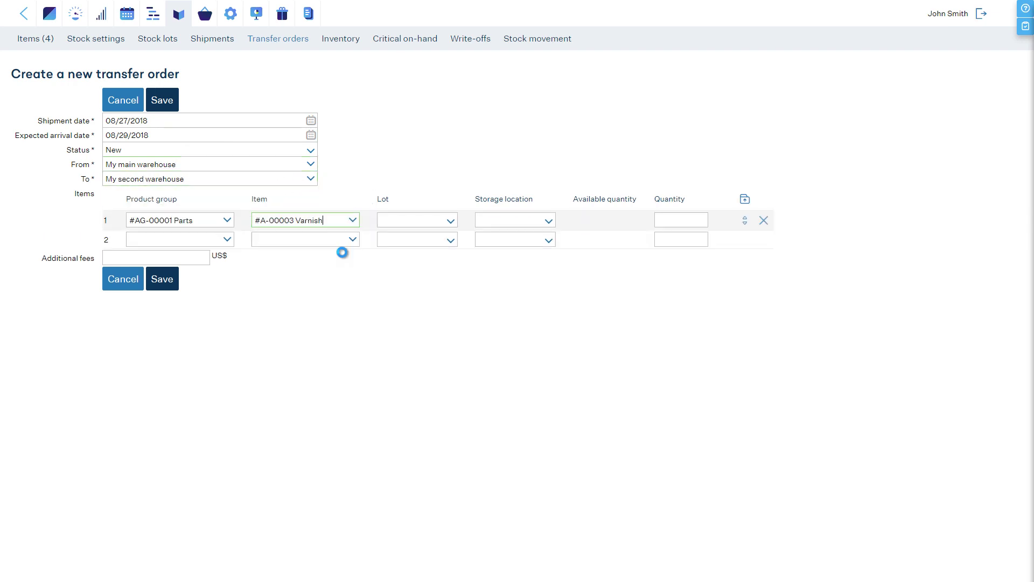
click(664, 220)
text(25)
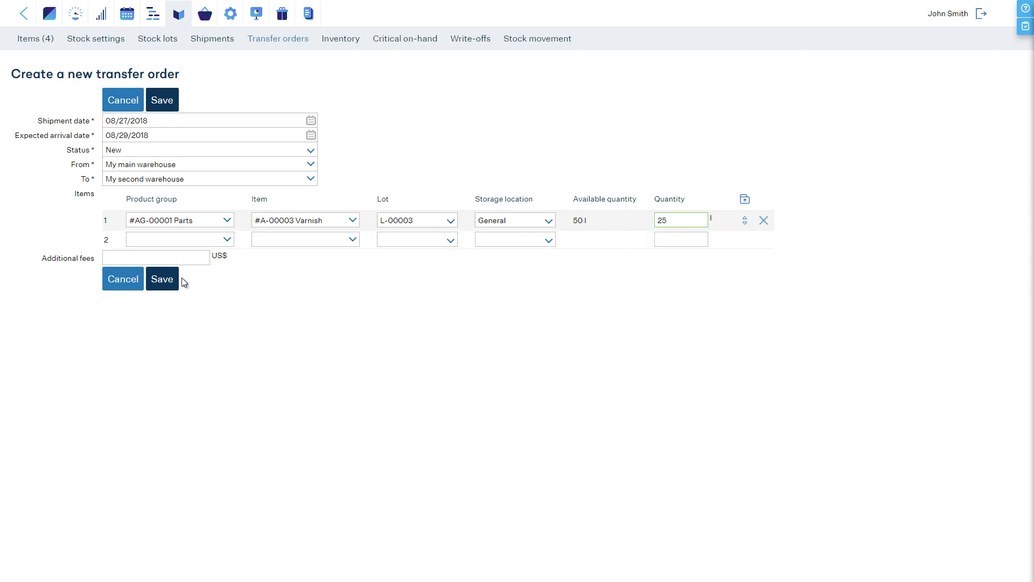
click(164, 279)
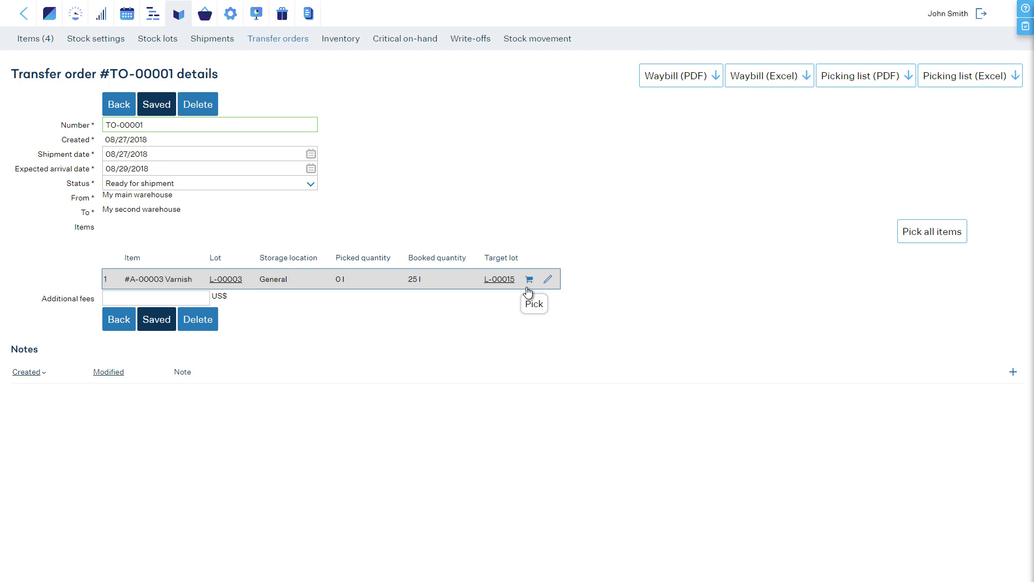
Step: Pick all items on TO-00001, then save it as Received with 100 US$ additional fees
click(922, 235)
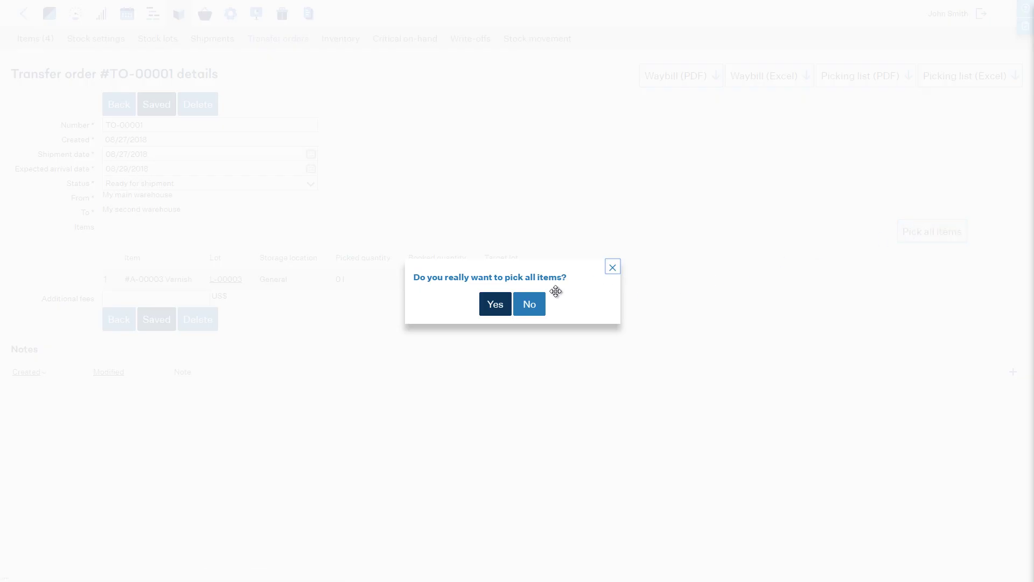
click(492, 306)
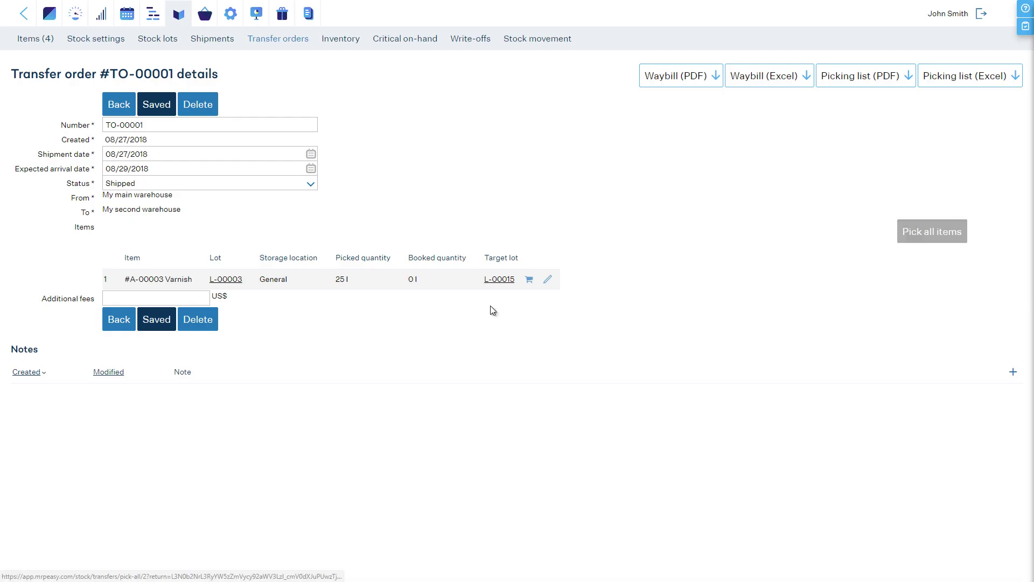
click(252, 185)
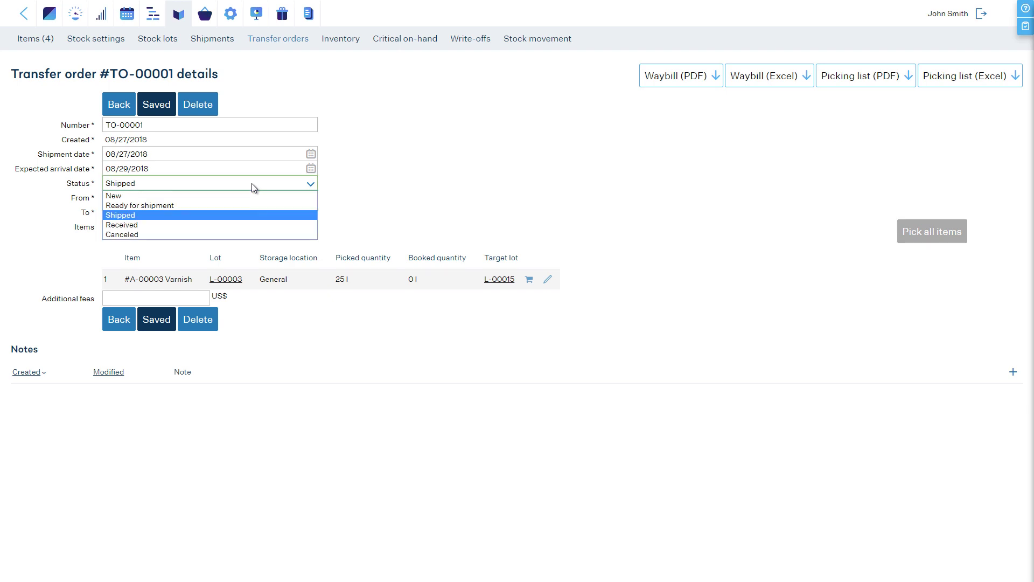
click(233, 226)
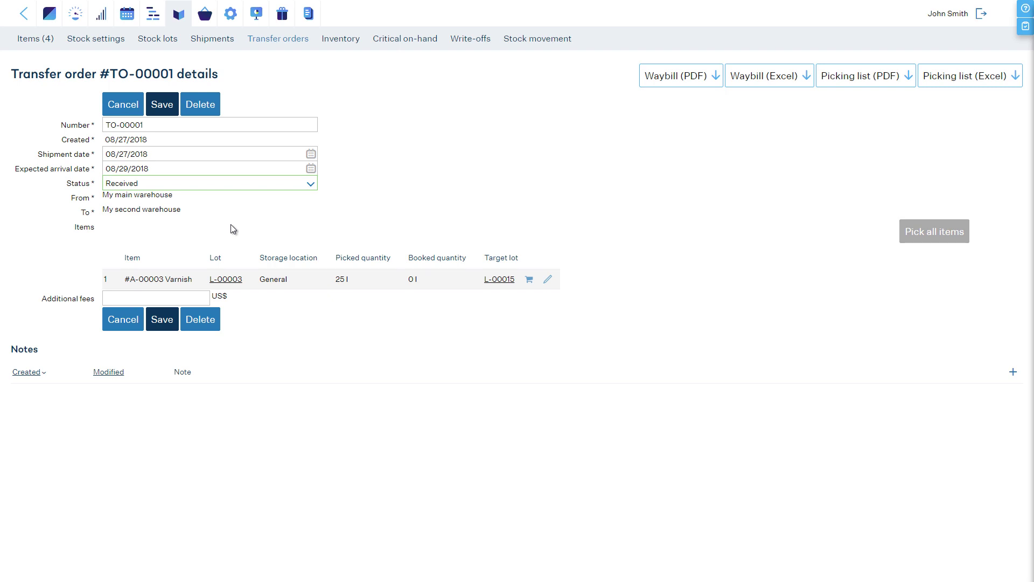
click(176, 297)
text(100)
click(162, 319)
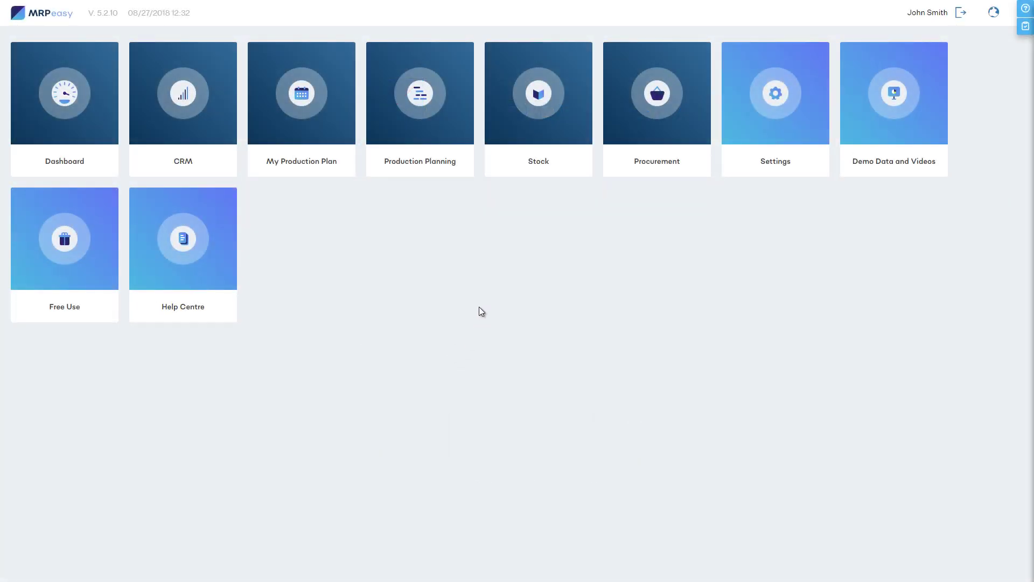
Step: Open the Stock module's lots list showing L-00001 to L-00006
click(520, 112)
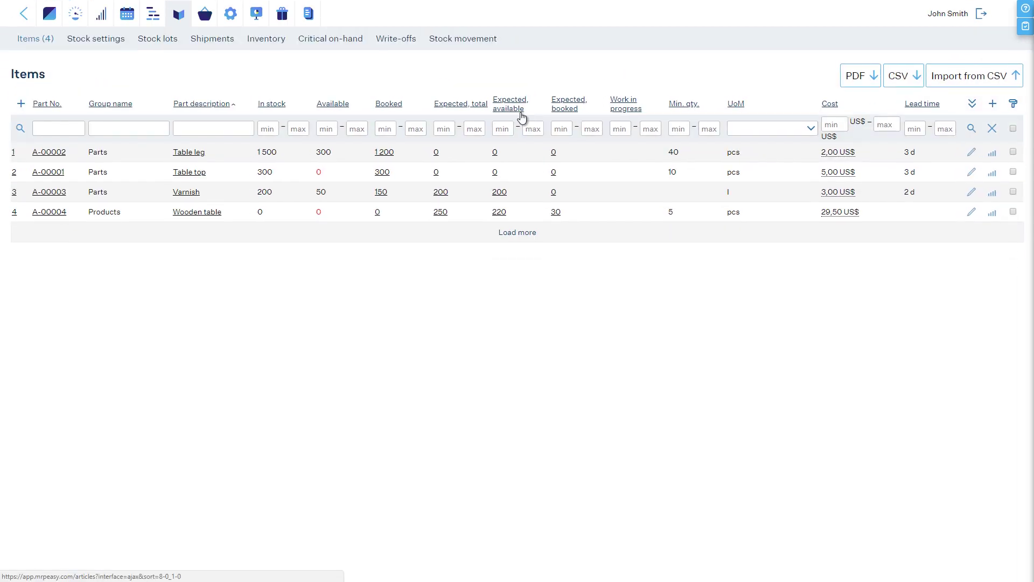
click(150, 40)
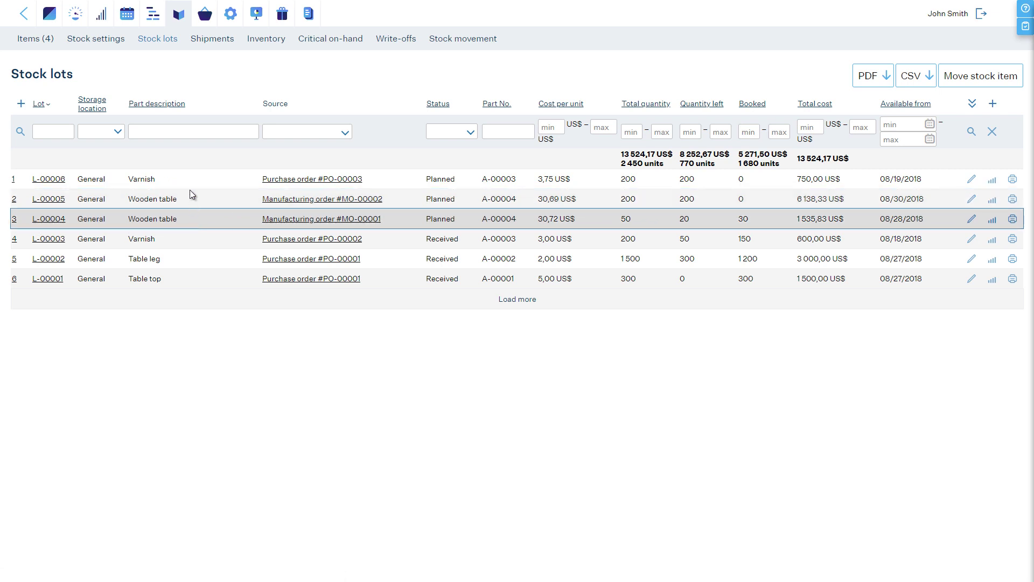
Step: Filter the Stock lots list by part description 'varnish'
click(191, 134)
text(varnish)
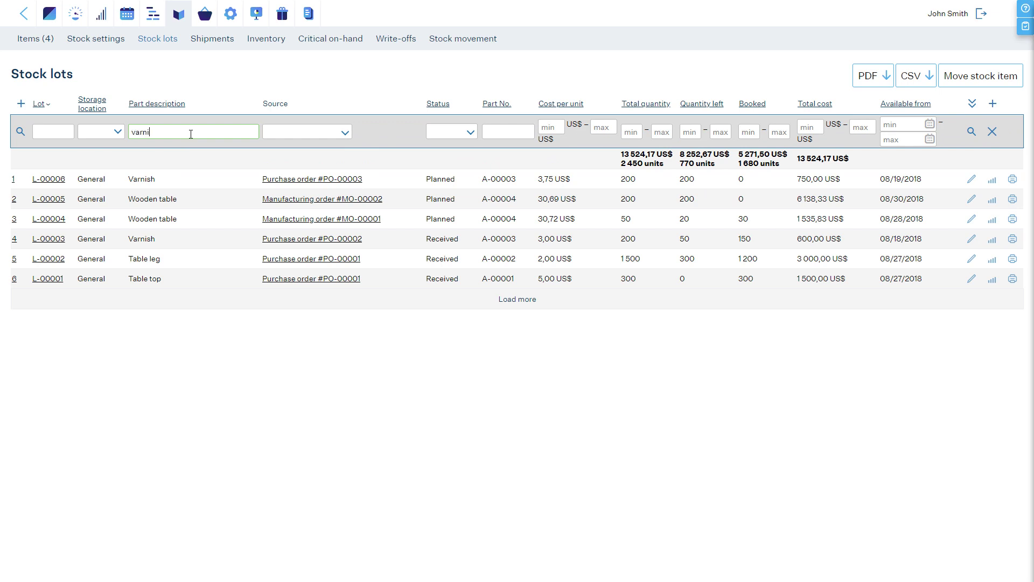